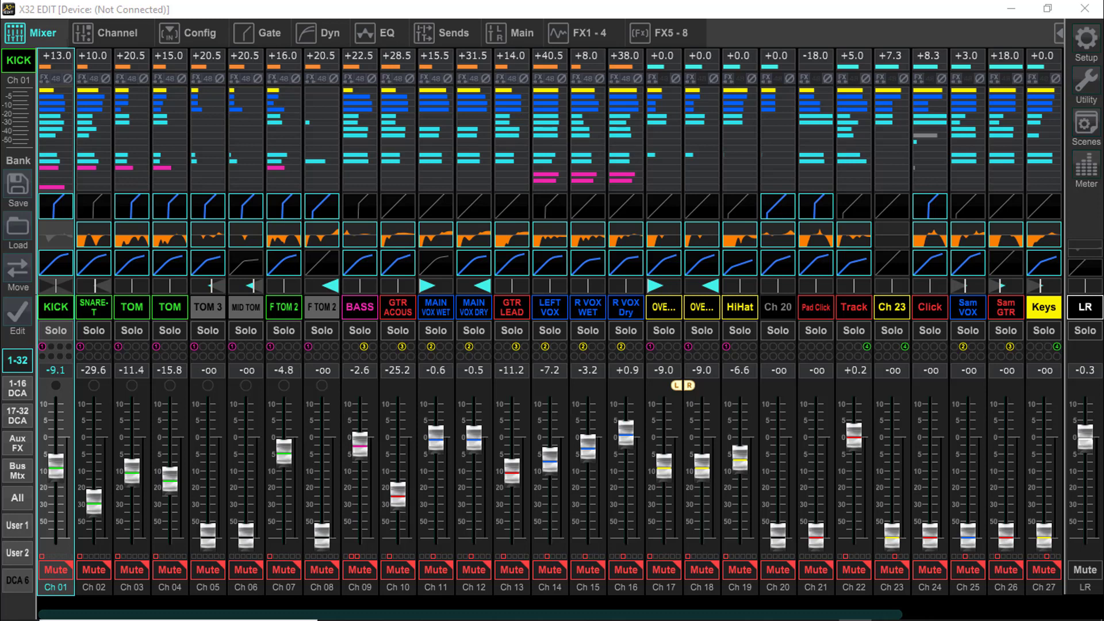
Open the assignable controls editor for Set A and keep Sends as Encoder 1's target type.
left_click(1060, 33)
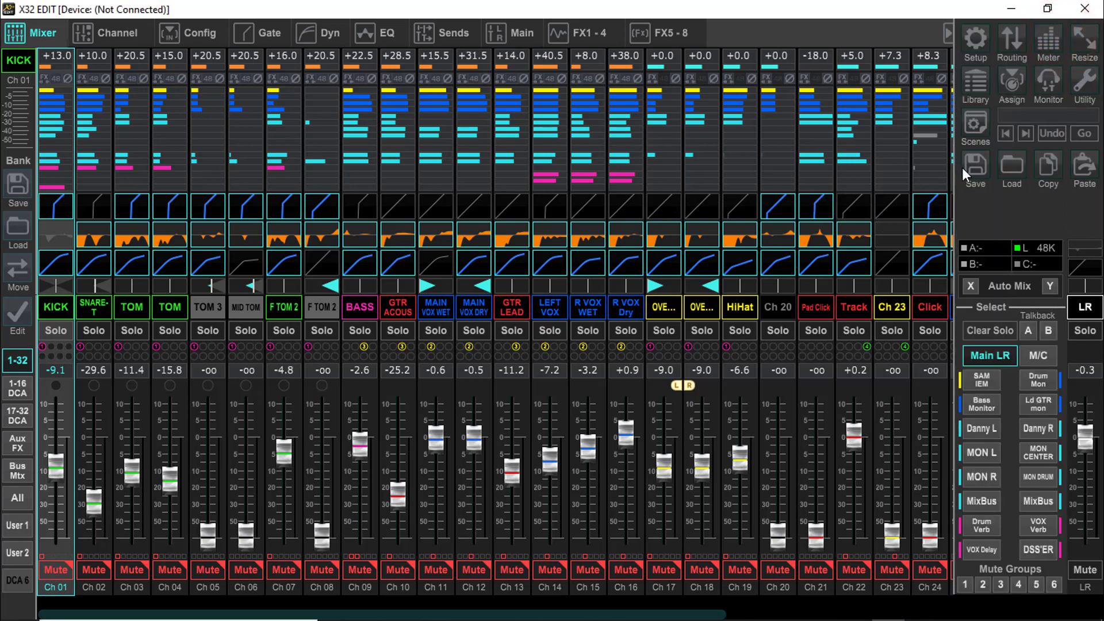
left_click(1013, 84)
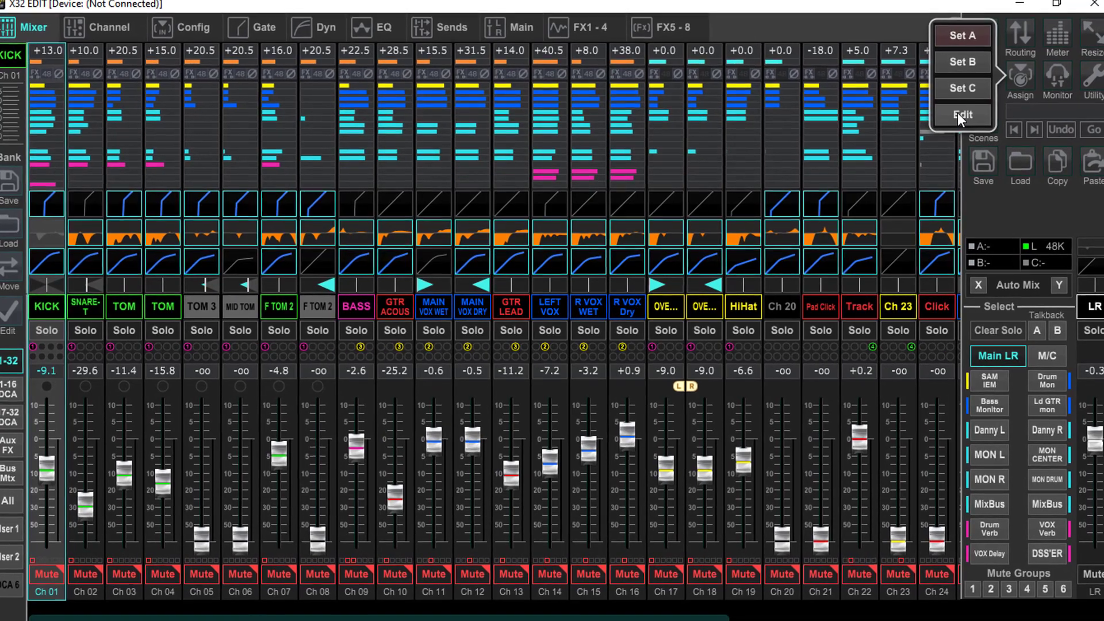
left_click(958, 113)
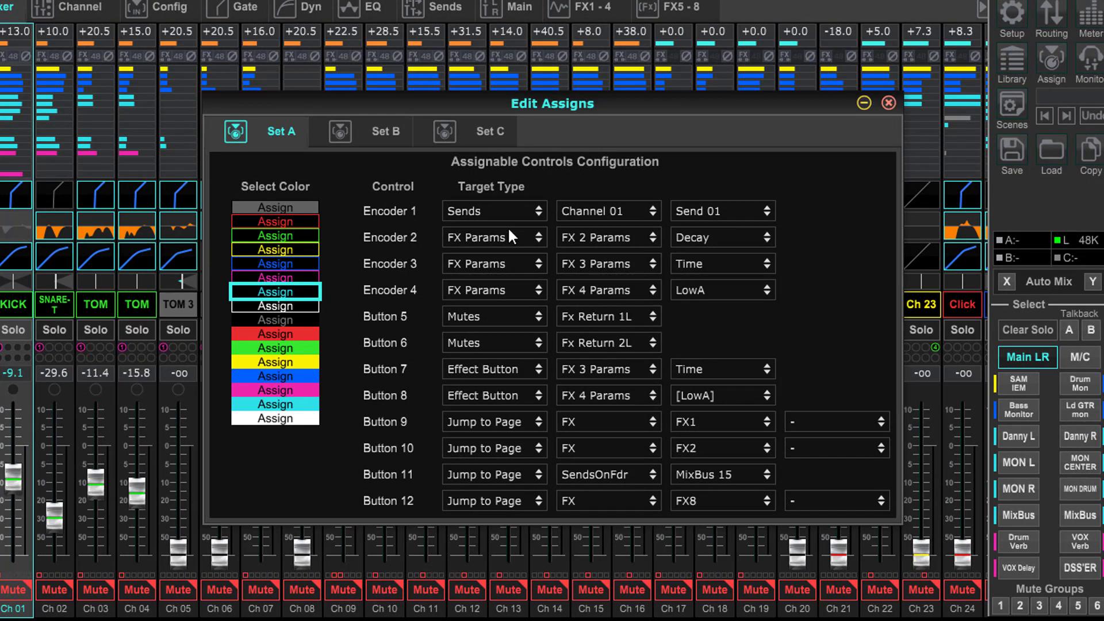
left_click(521, 213)
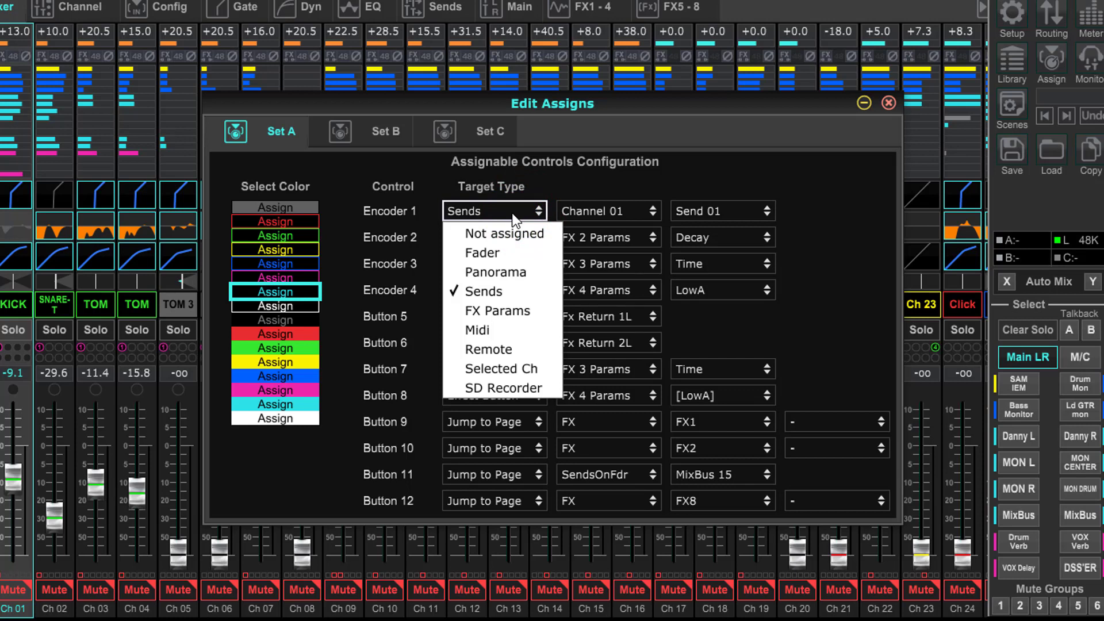
left_click(486, 291)
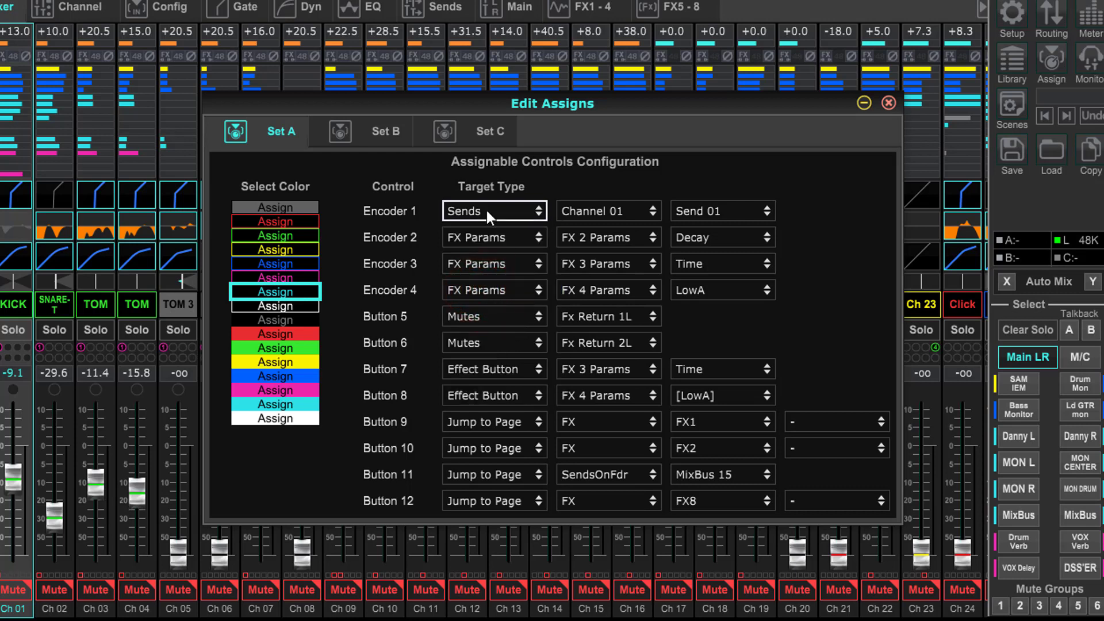
Review the send and channel choices for Encoder 1, keep Channel 01 and Send 01, and close the assignments editor.
left_click(701, 210)
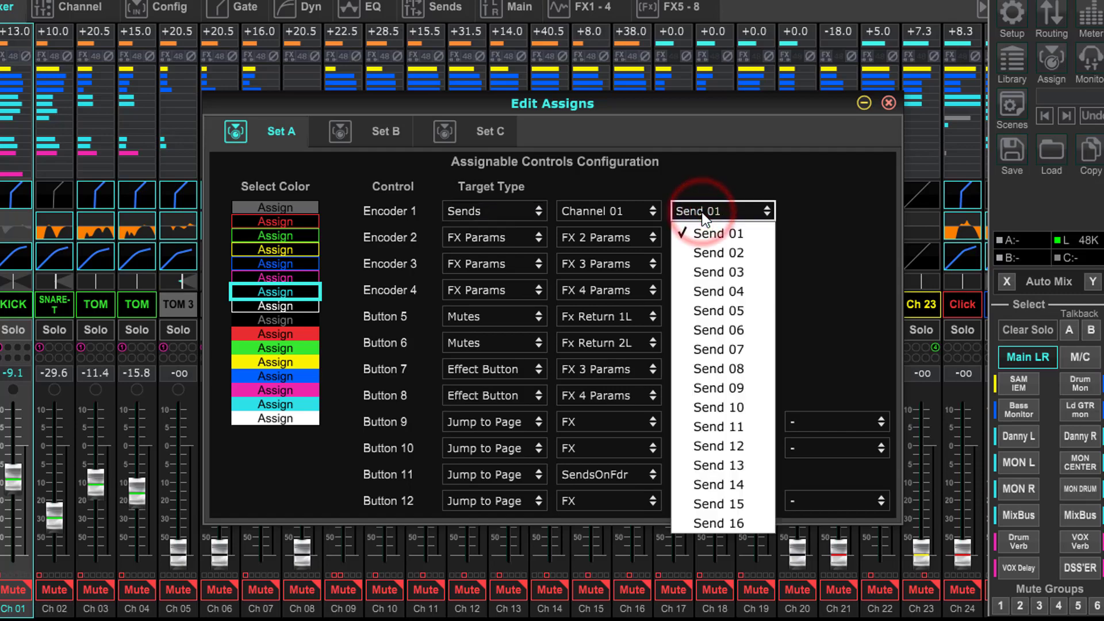
left_click(693, 209)
left_click(618, 210)
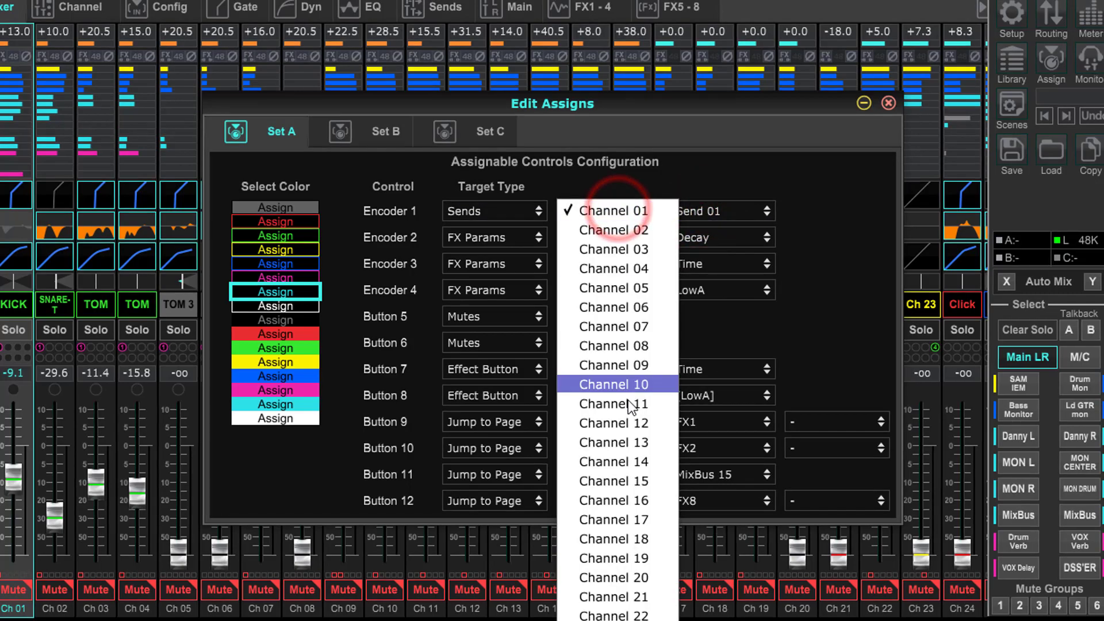
scroll(624, 406, "down", 10)
scroll(617, 409, "down", 10)
scroll(616, 414, "up", 20)
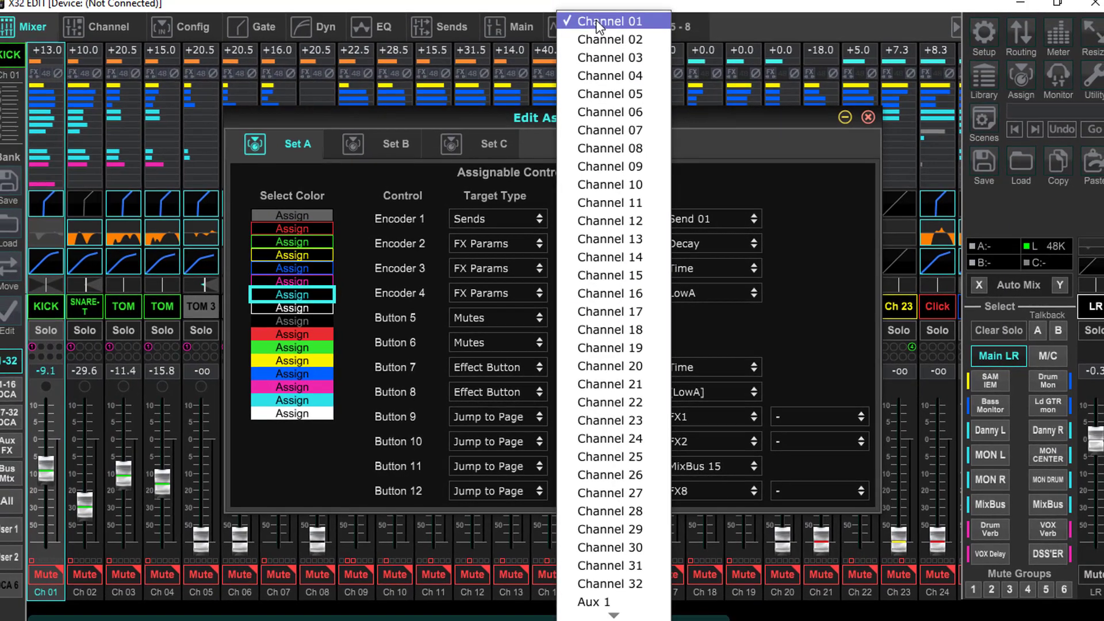
left_click(611, 16)
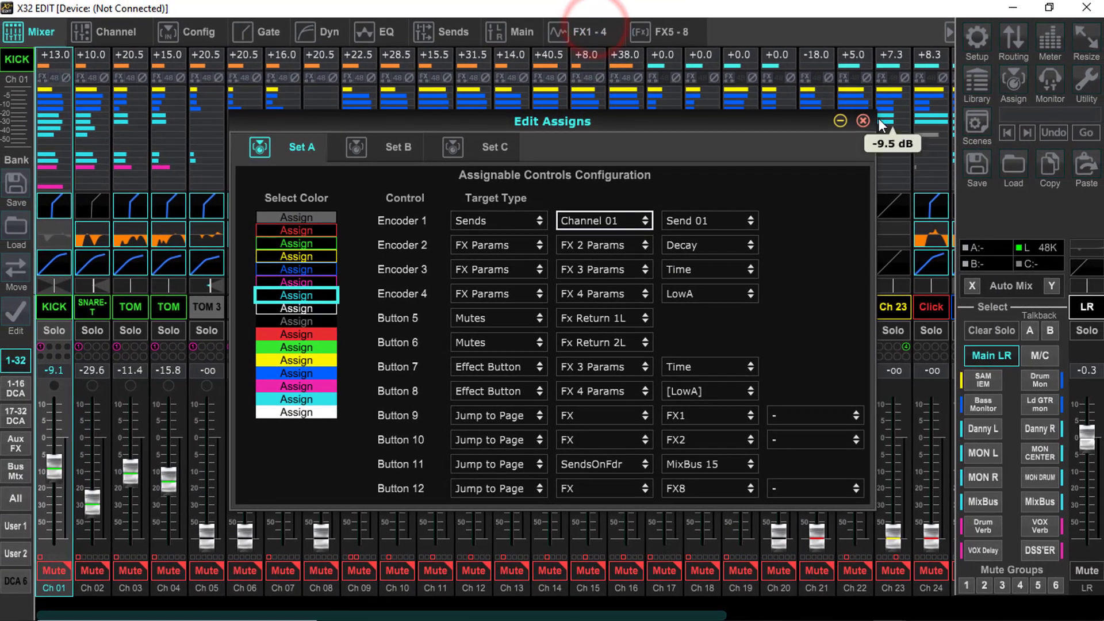
left_click(860, 121)
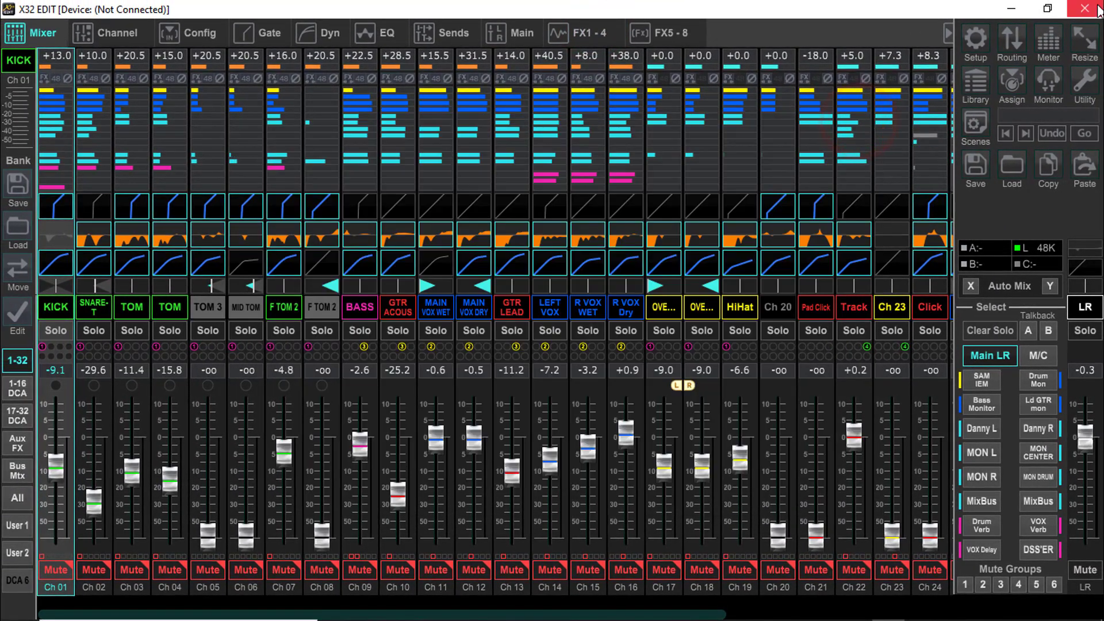
Bring up Assign Set A, toggle its pin, and switch to the KICK channel's sends page.
left_click(1018, 82)
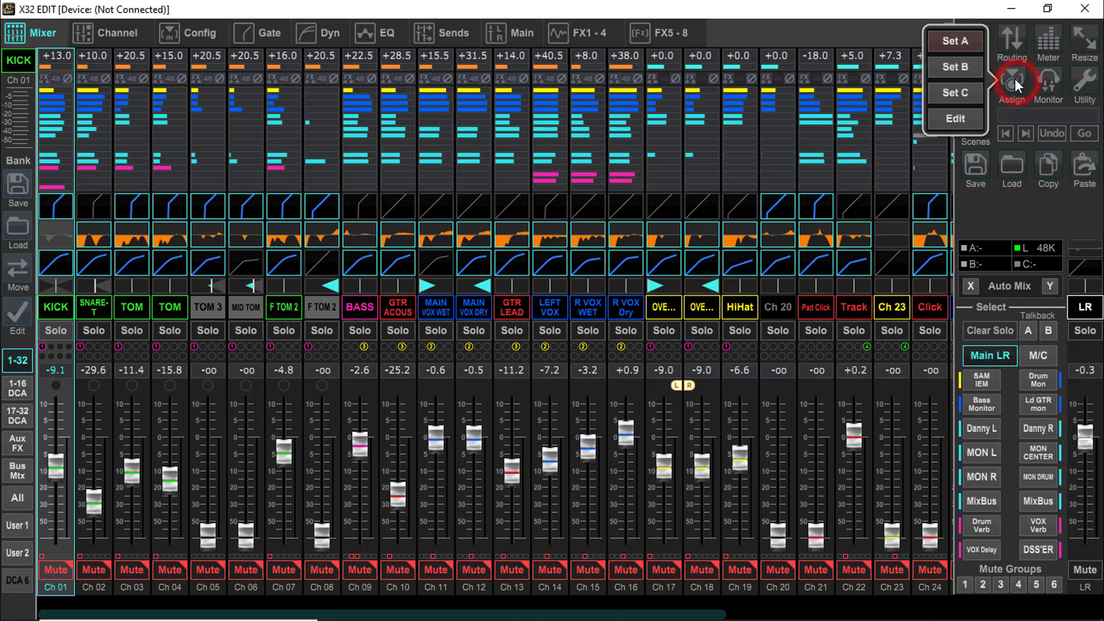
left_click(950, 38)
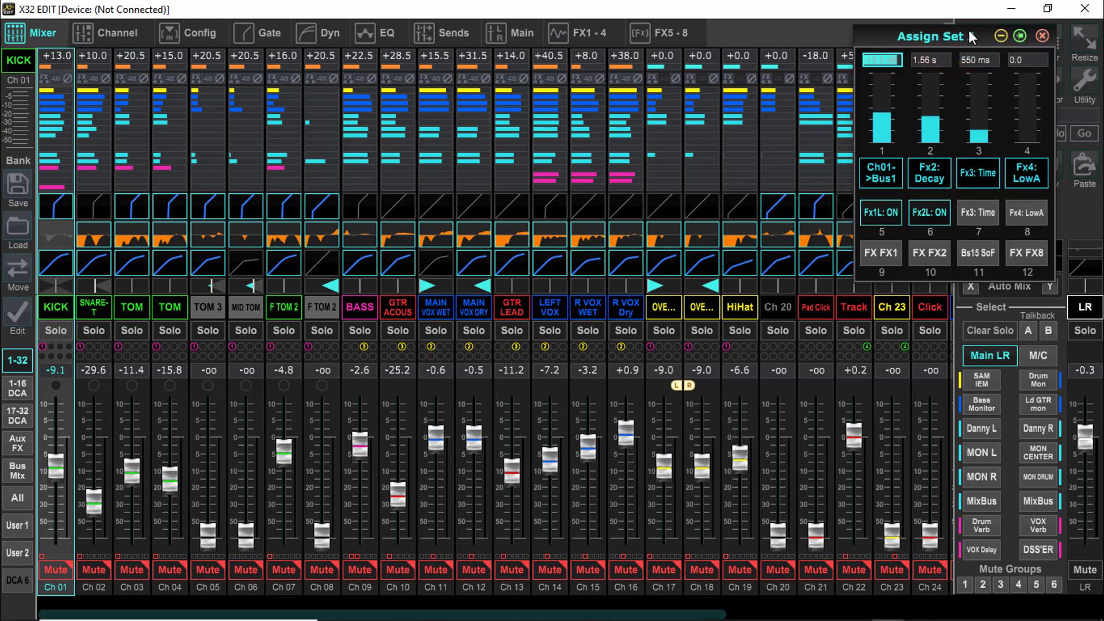
left_click(1021, 34)
left_click(448, 34)
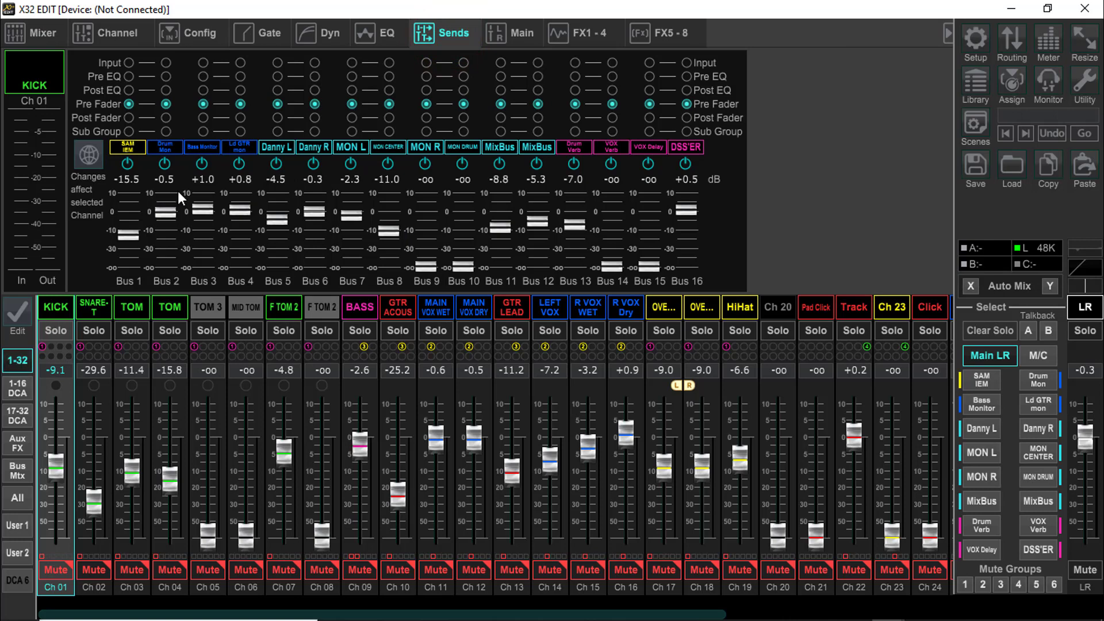
Reopen Assign Set A, pin it, and set the Channel 01 to Bus 1 send to -13.0 dB with encoder 1.
left_click(1016, 82)
left_click(971, 43)
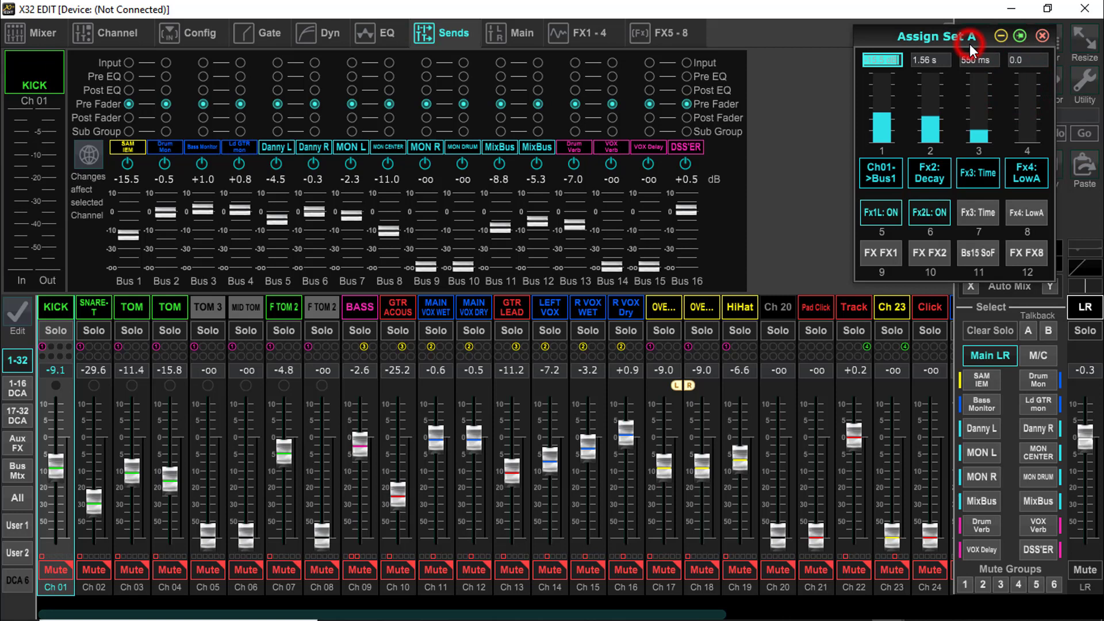
left_click(1020, 36)
mouse_move(881, 112)
mouse_move(881, 111)
left_mouse_down()
mouse_move(885, 154)
mouse_move(889, 68)
mouse_move(885, 112)
left_mouse_up()
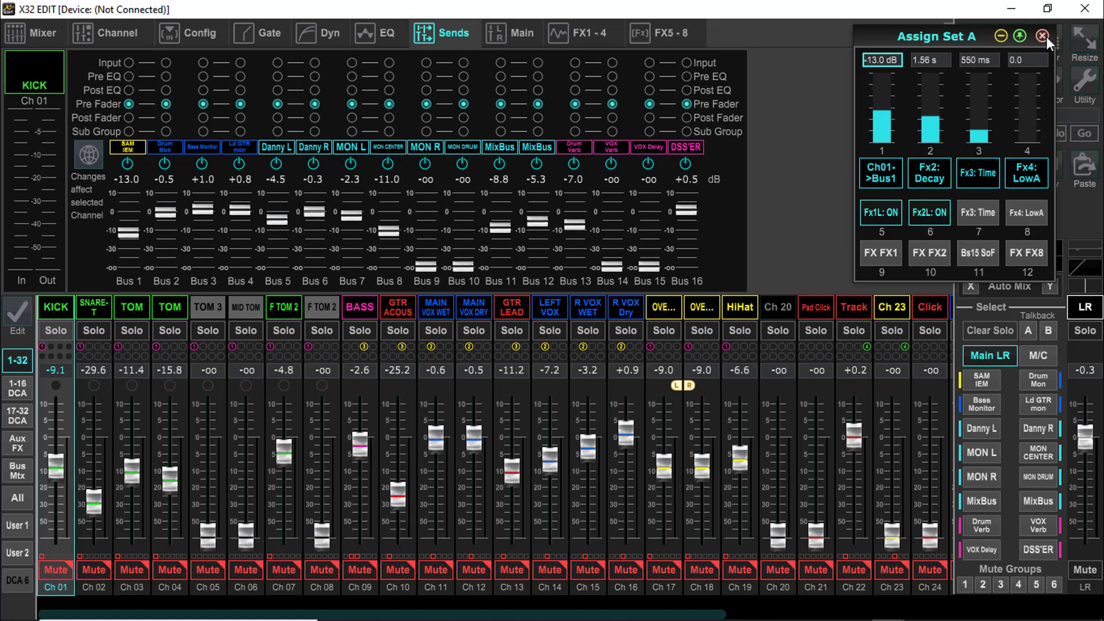
Move Assign Set A over the bus sends, open Assign Set B beside it, and place Assign Set C below them.
left_click_drag(973, 34, 539, 22)
left_click(1014, 81)
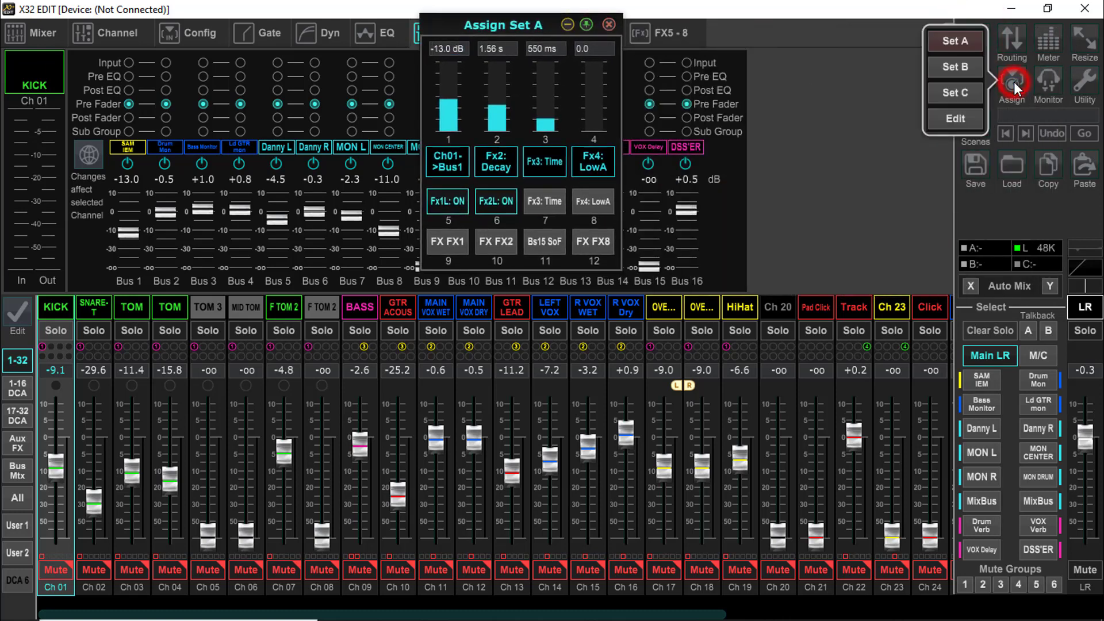
left_click(967, 67)
left_click_drag(849, 286, 736, 22)
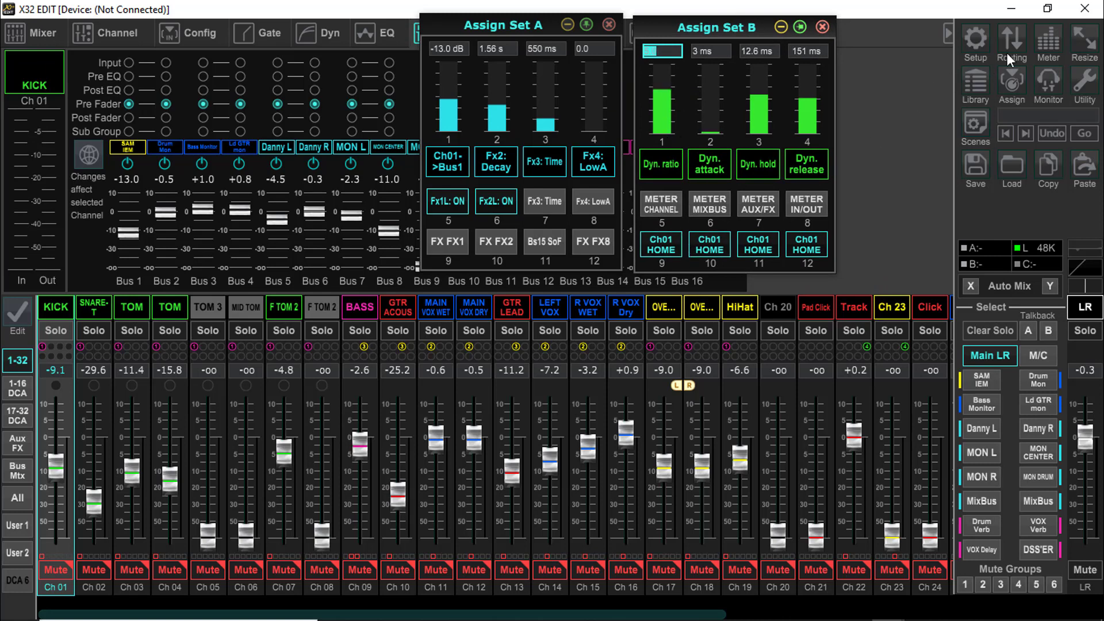
left_click(1015, 86)
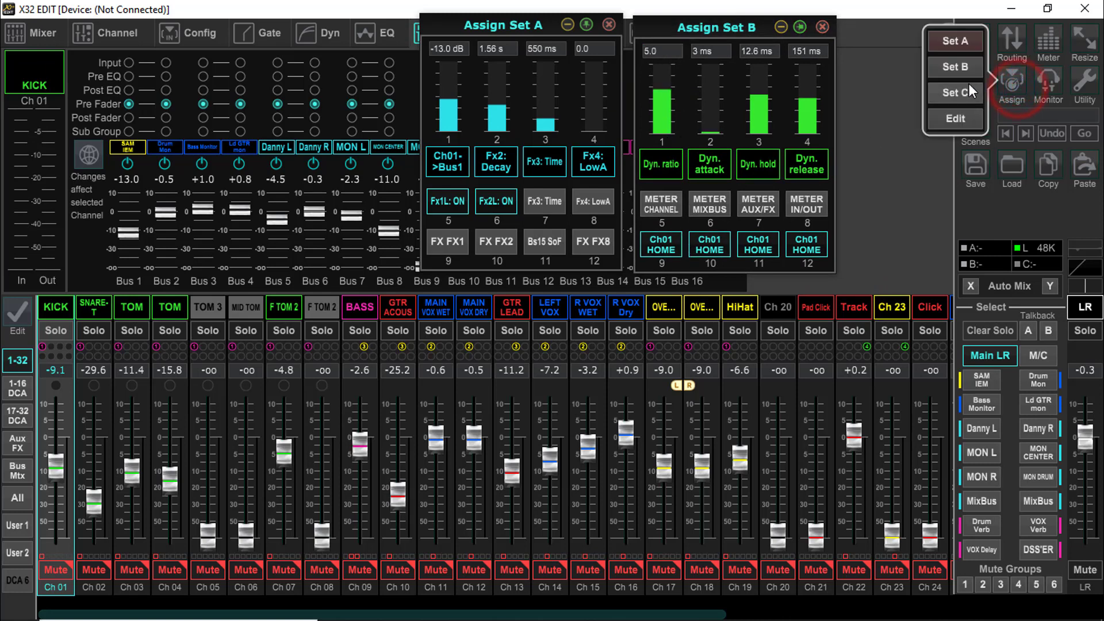
left_click(956, 92)
left_click_drag(643, 52, 780, 280)
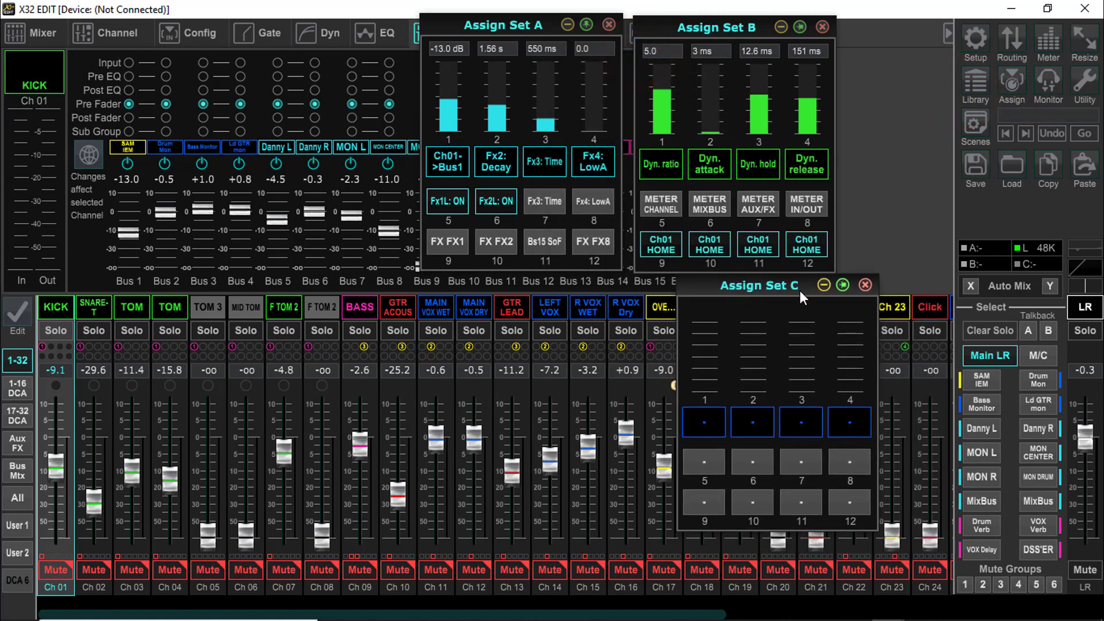
Close the Assign Set C, B and A windows and return to the mixer overview.
left_click(865, 286)
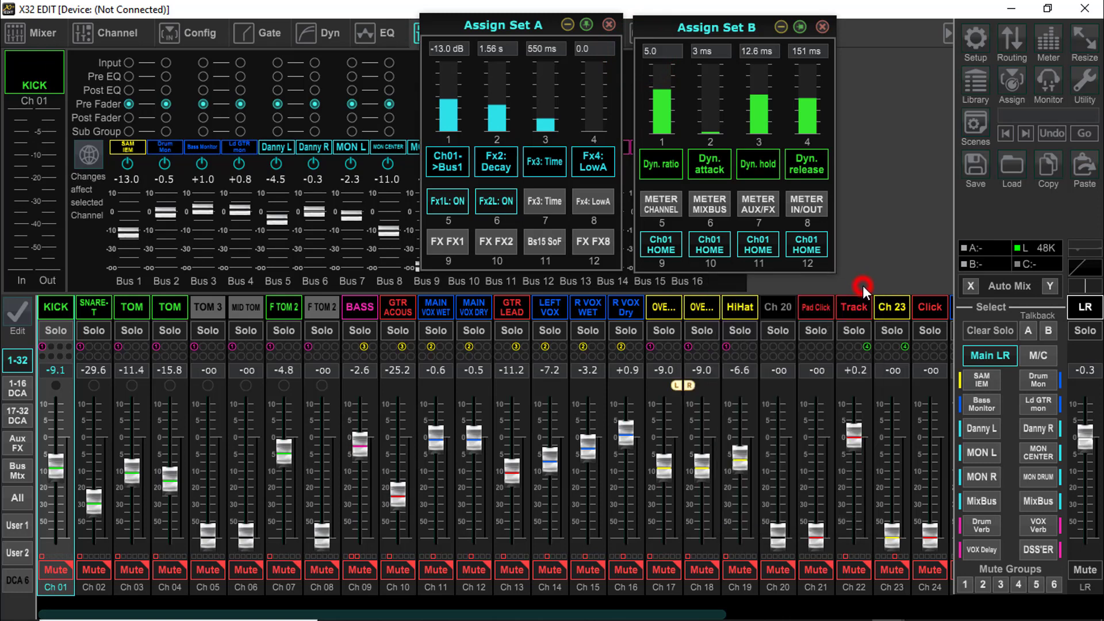
left_click(822, 28)
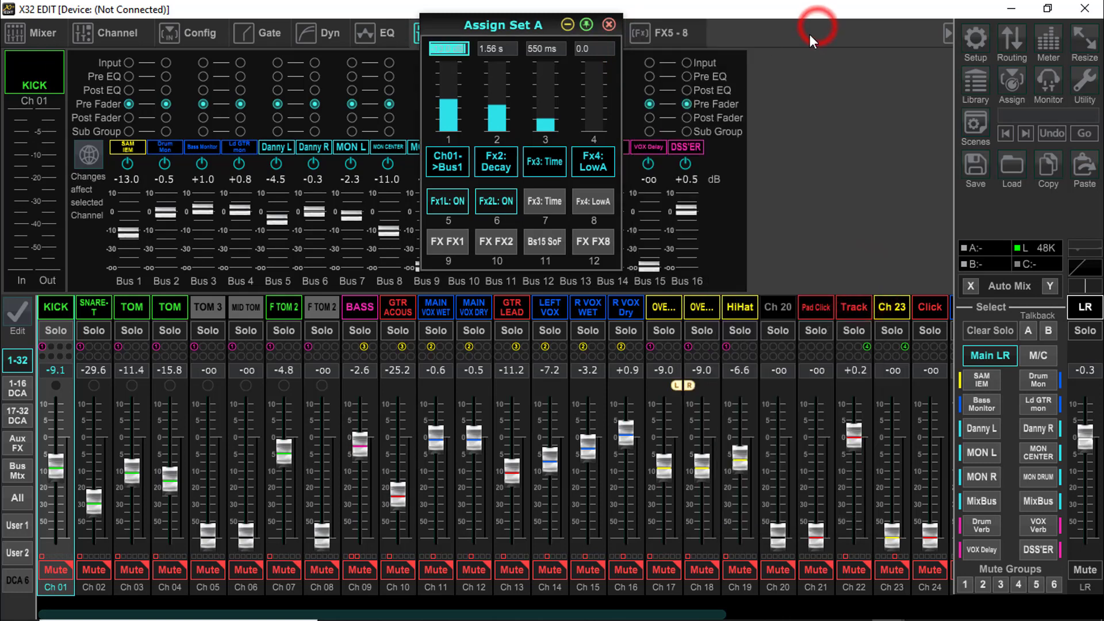
left_click(609, 24)
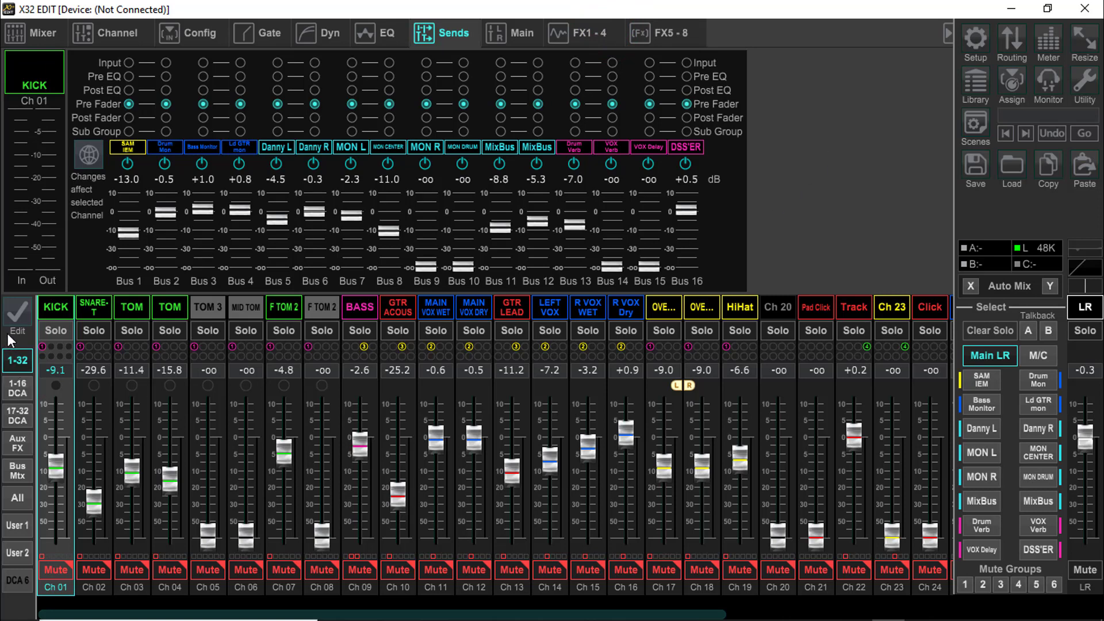
left_click(36, 33)
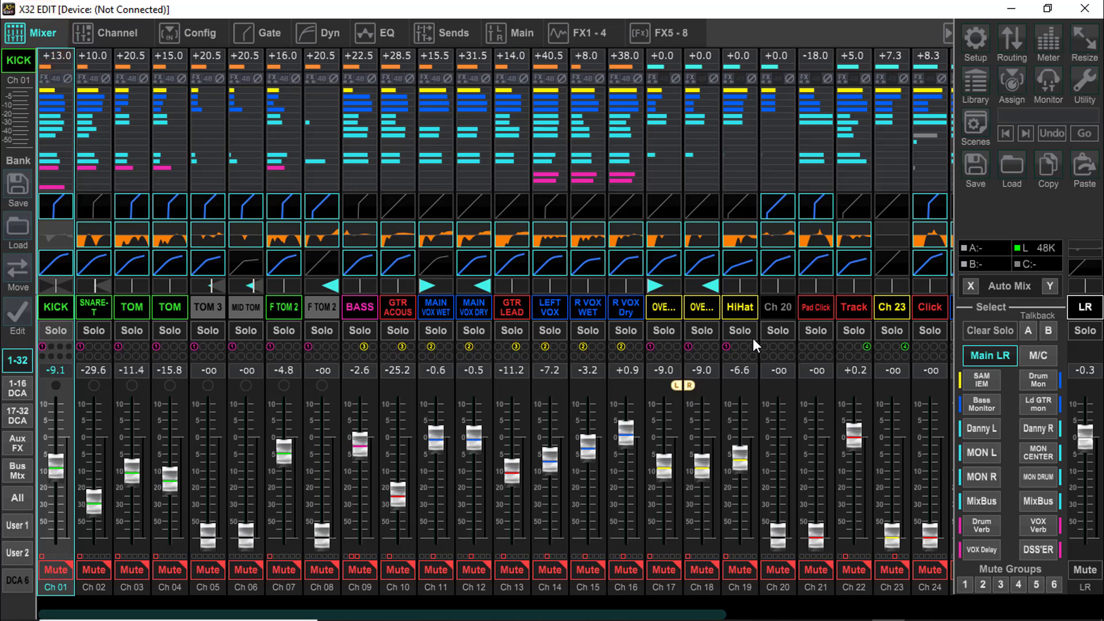
left_click_drag(654, 615, 890, 618)
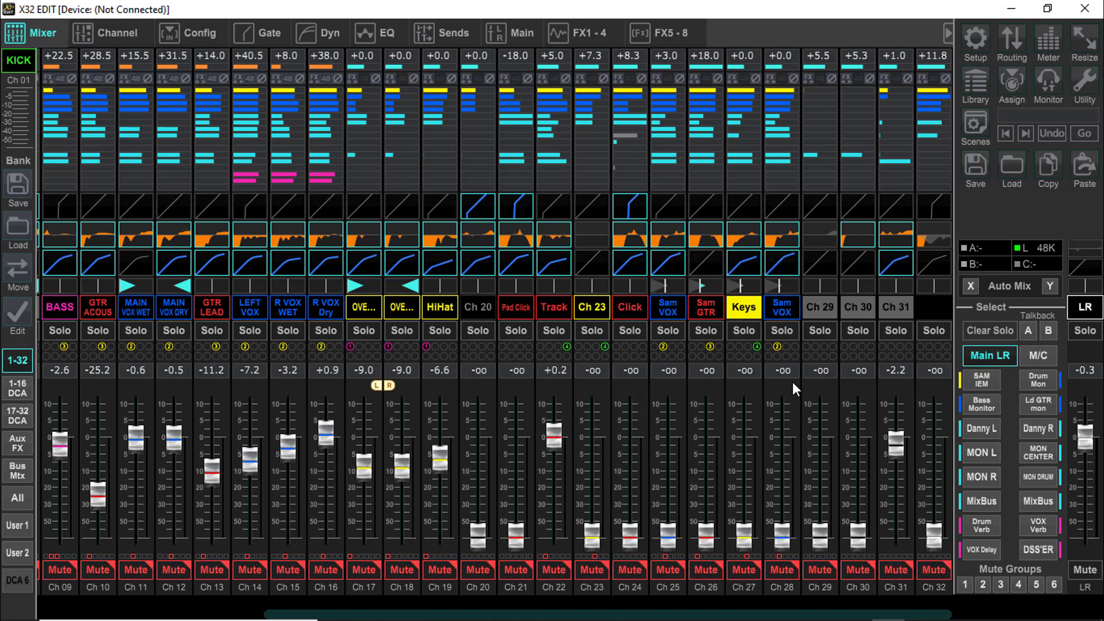
left_click_drag(823, 610, 582, 603)
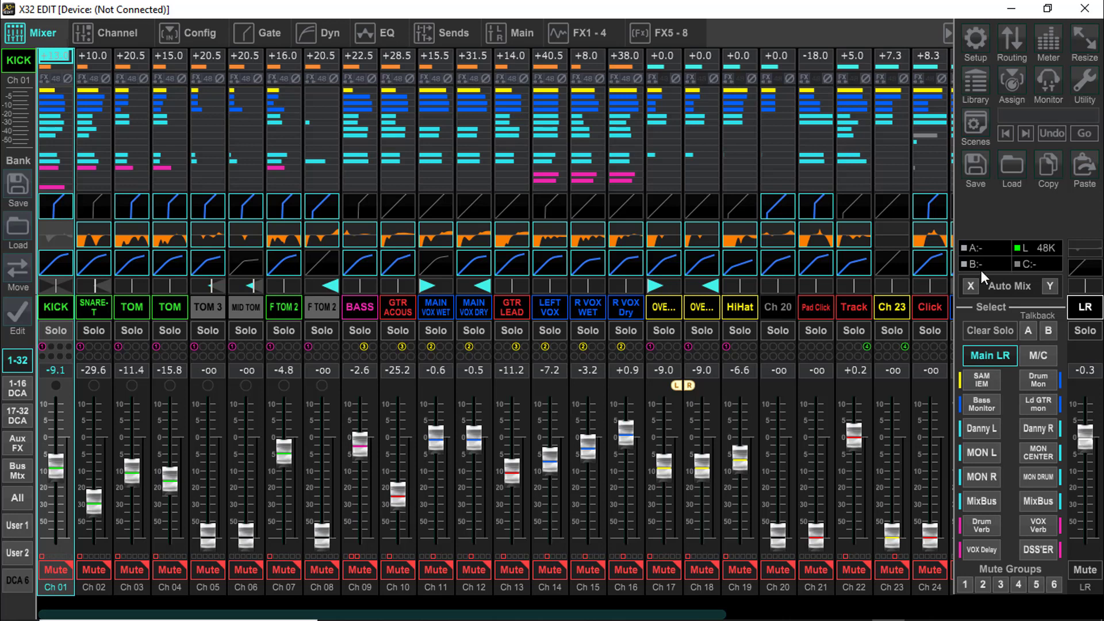
Try the Ultra interface size and restore the Standard size.
left_click(1086, 41)
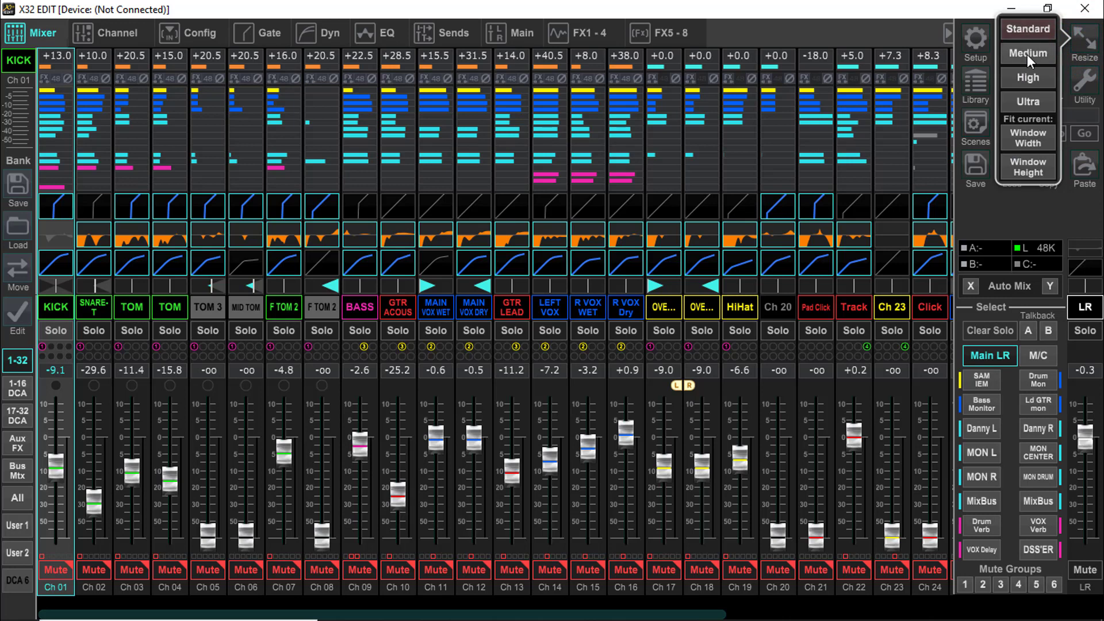
left_click(1025, 102)
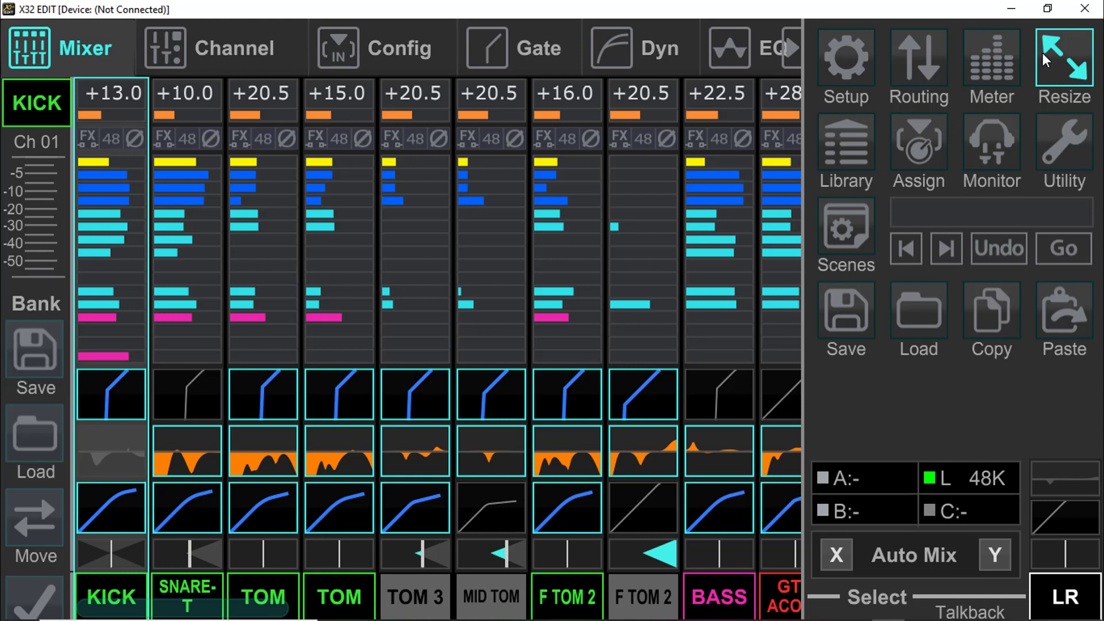
left_click(1057, 57)
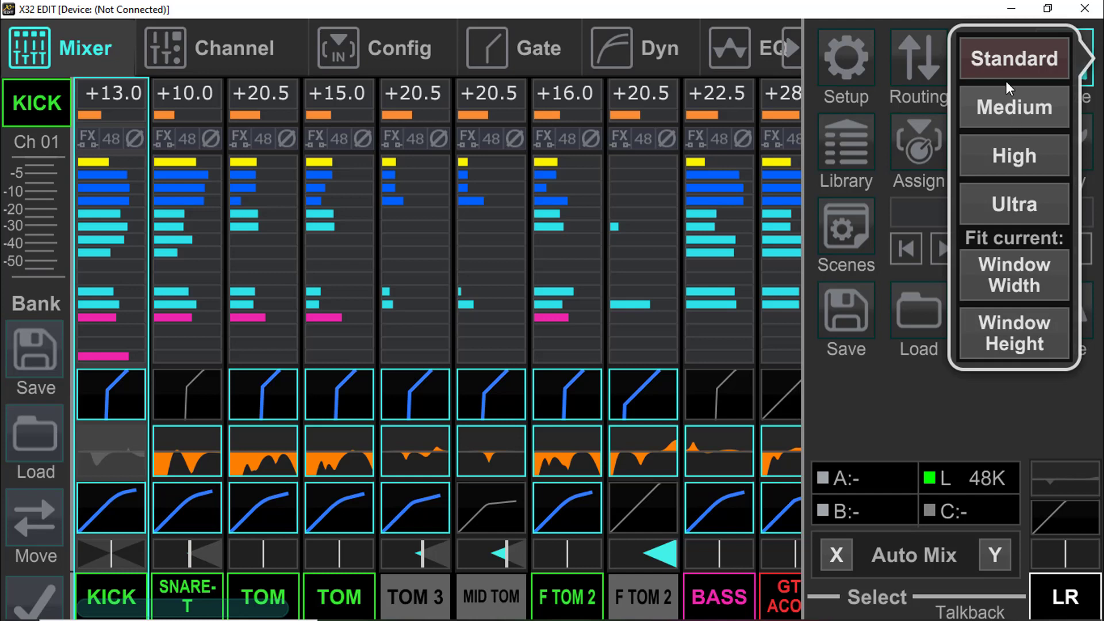
left_click(1008, 97)
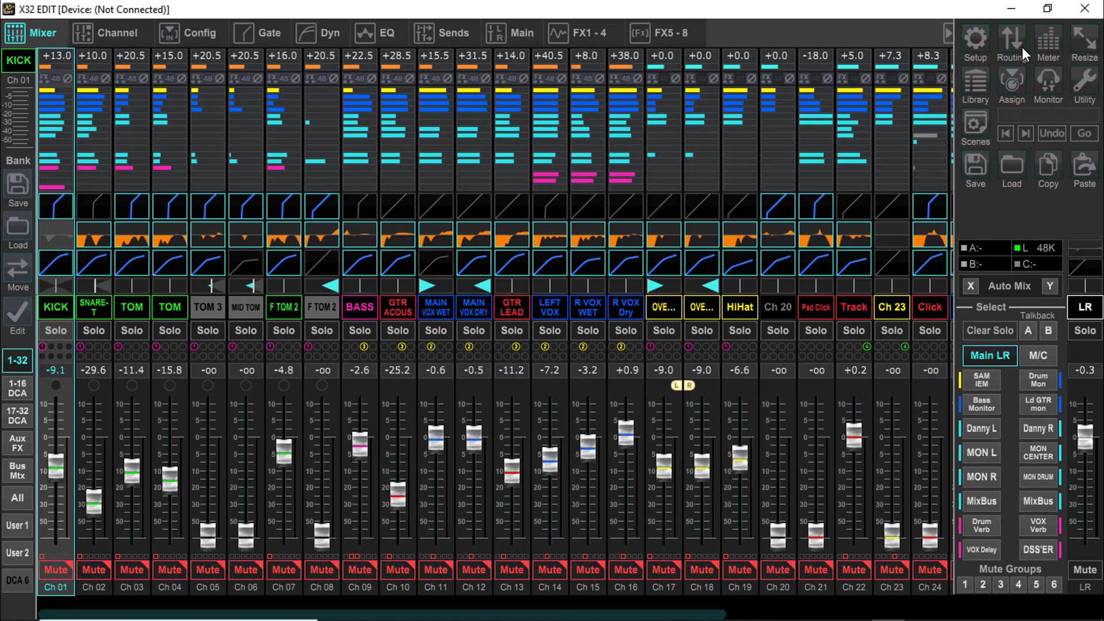
Collapse the utility sidebar and remove channels 01 through 07 from the 1-32 fader bank.
left_click(947, 32)
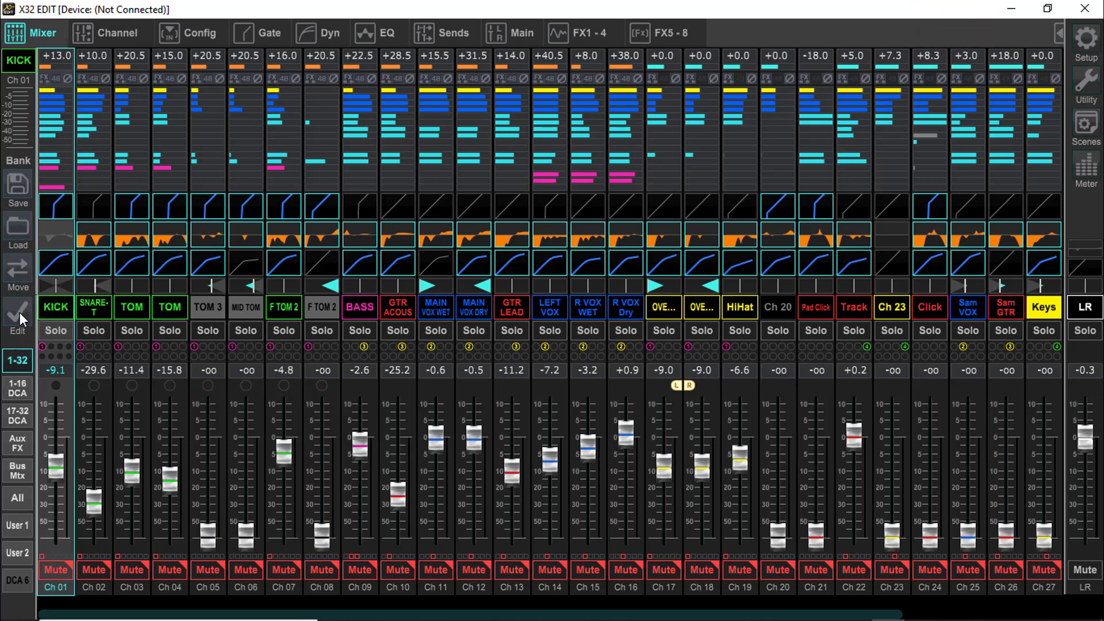
left_click(16, 366)
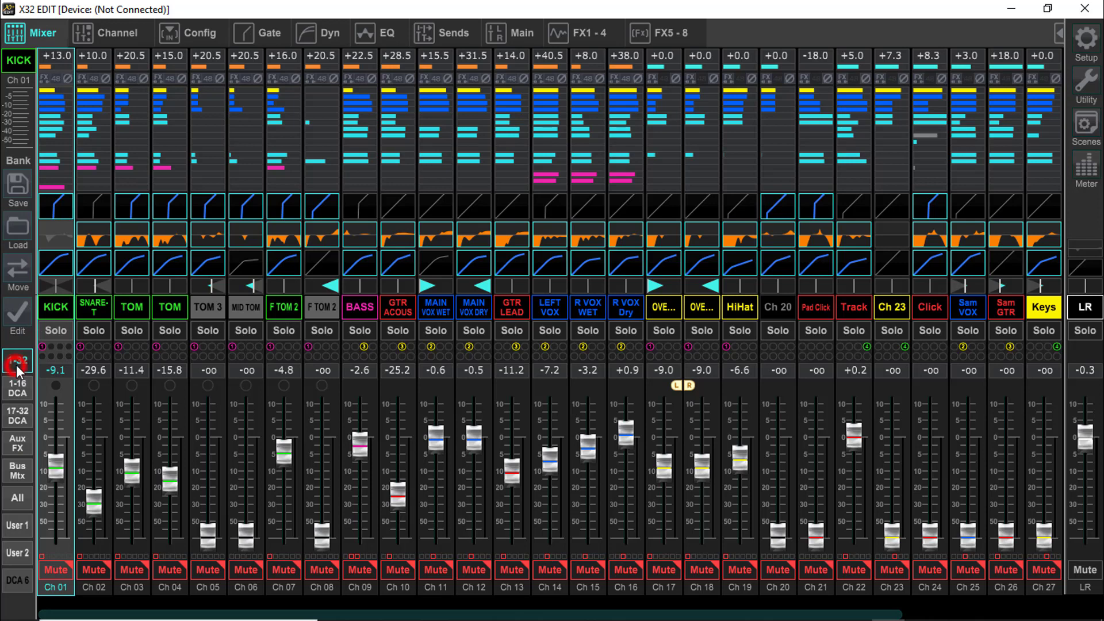
left_click(13, 316)
left_click(75, 241)
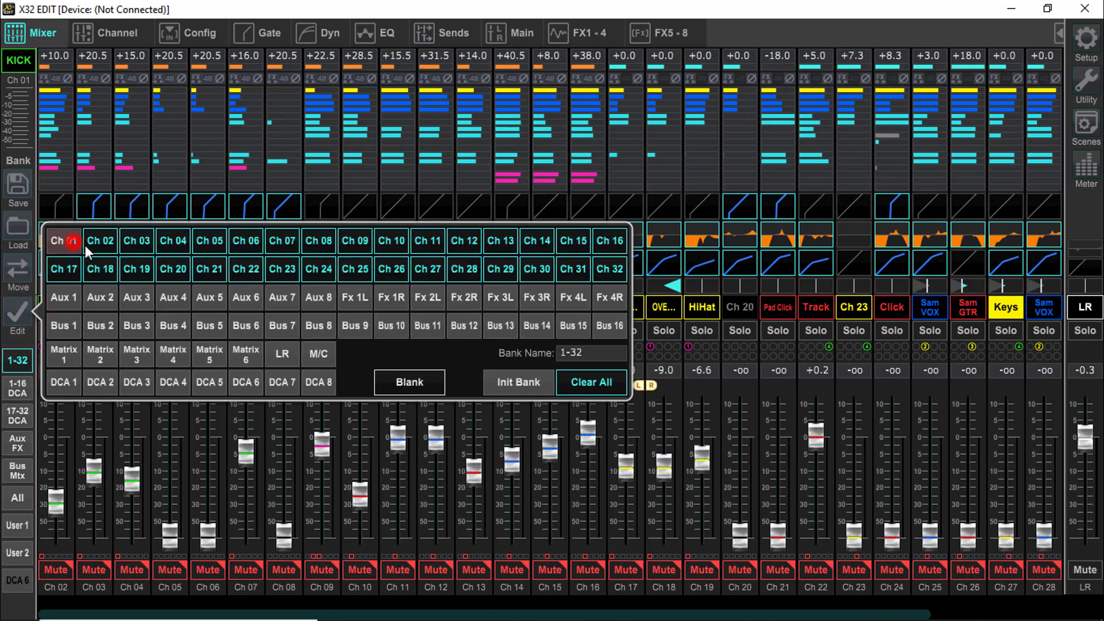
left_click(92, 243)
left_click(141, 245)
left_click(173, 243)
left_click(209, 243)
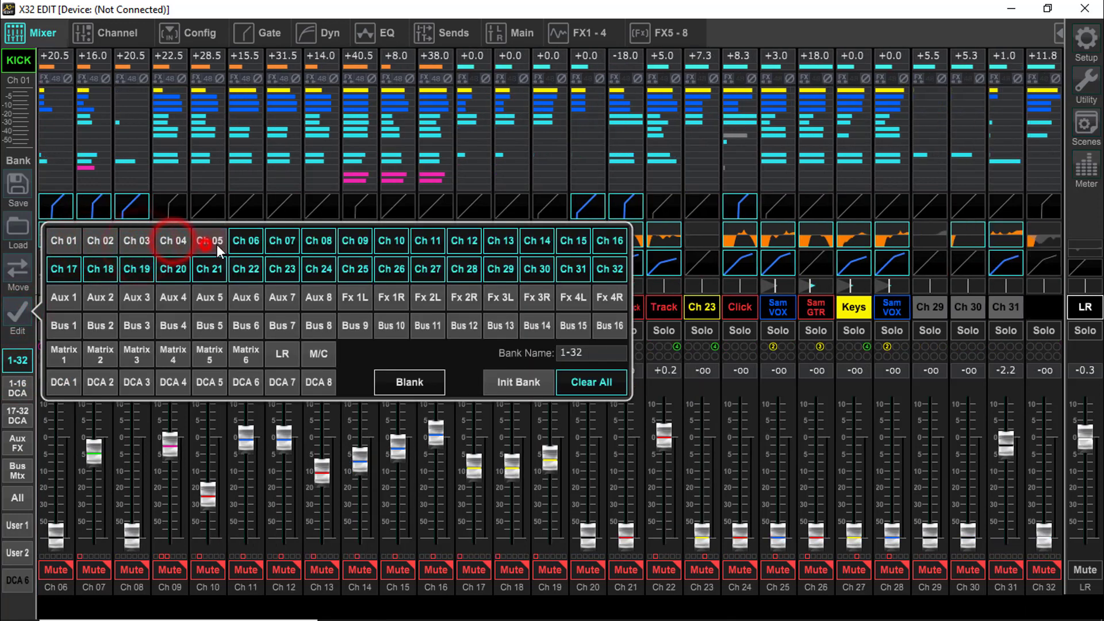
left_click(248, 244)
left_click(281, 246)
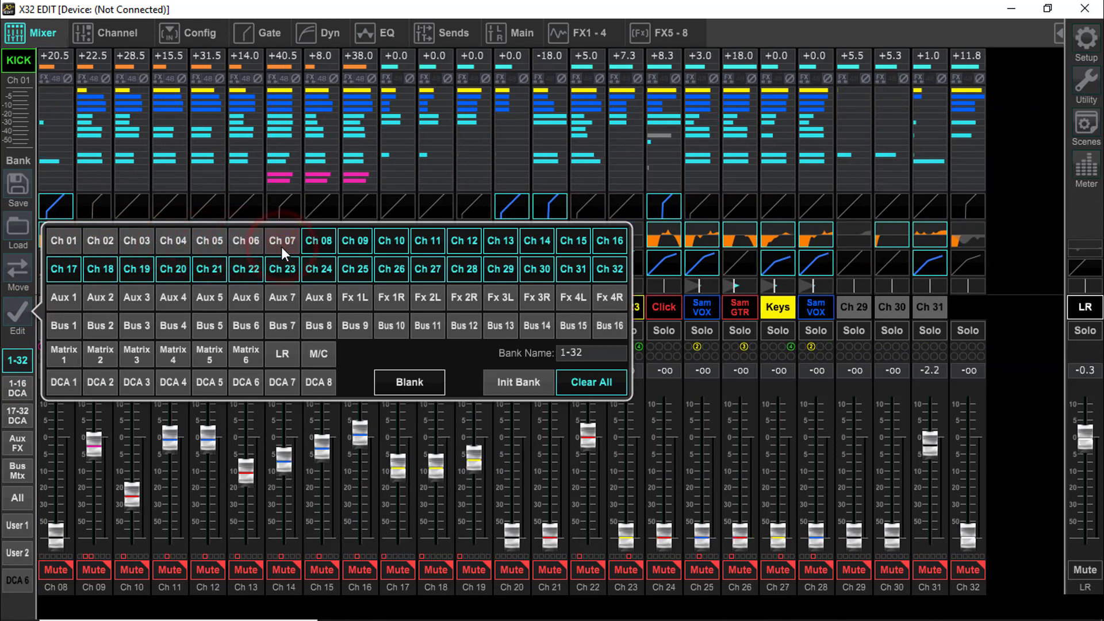
Add channels 07 down to 01 back to the 1-32 fader bank and close the bank editor.
left_click(281, 247)
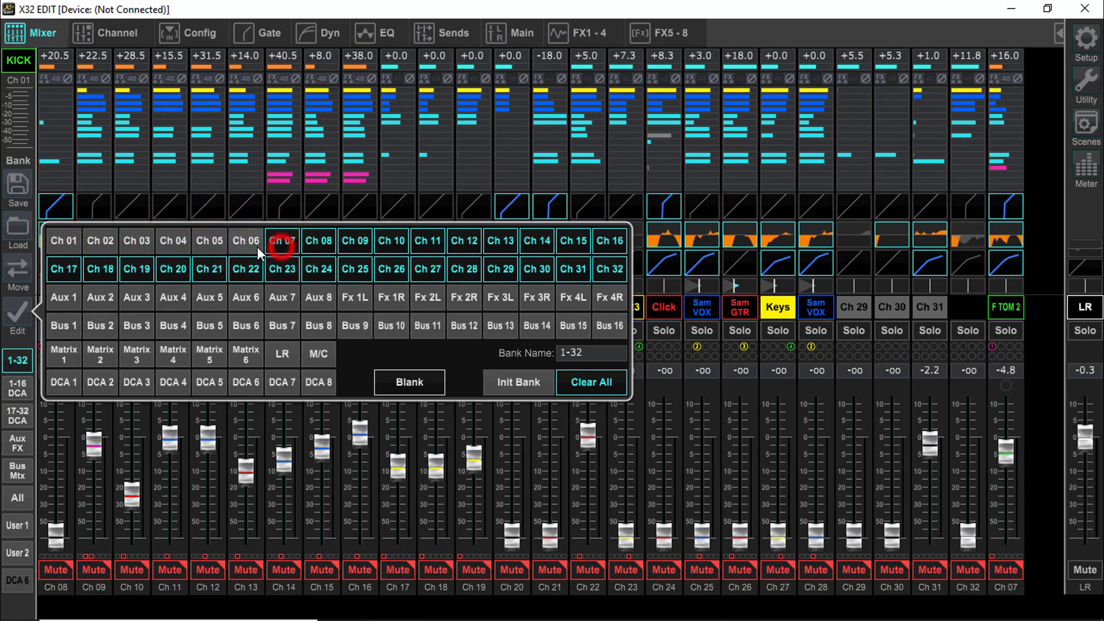
left_click(248, 243)
left_click(205, 241)
left_click(166, 243)
left_click(136, 243)
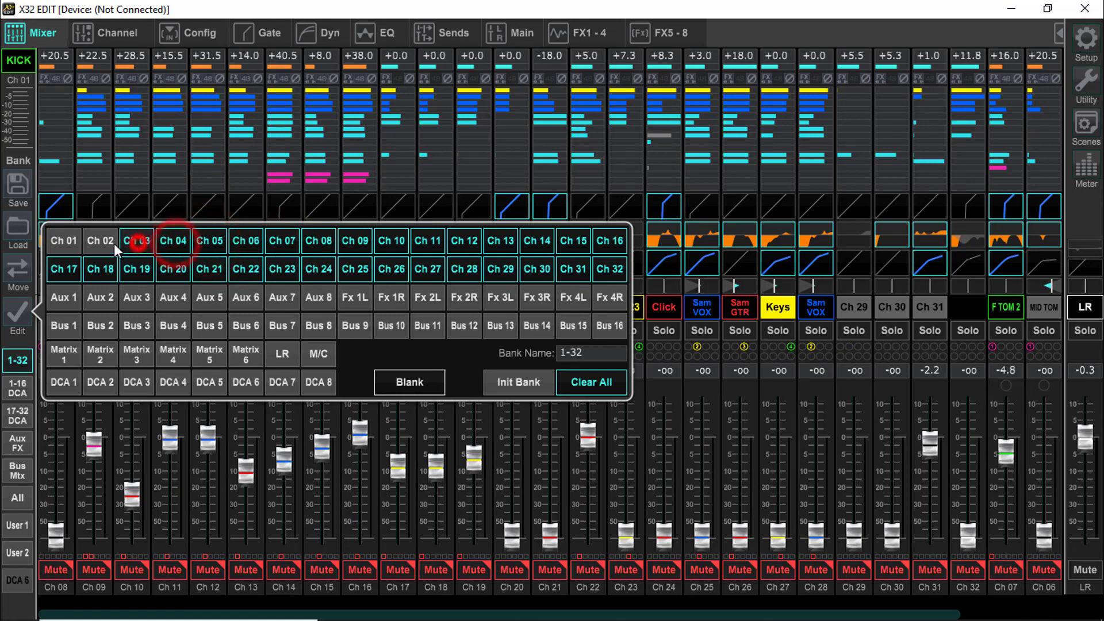
left_click(92, 242)
left_click(64, 241)
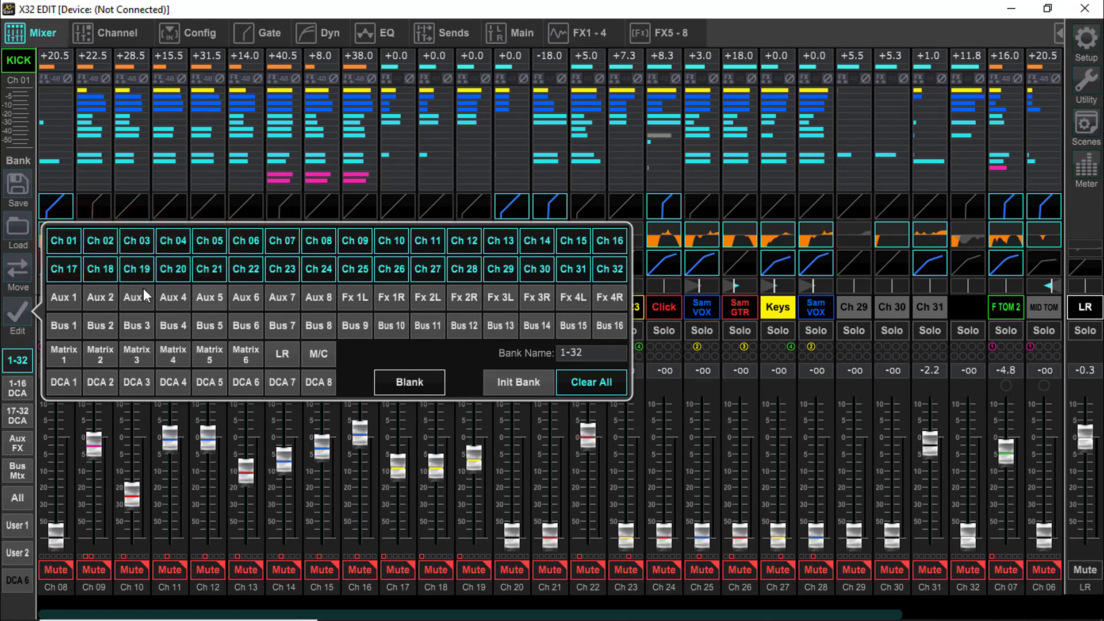
left_click(19, 326)
left_click(19, 327)
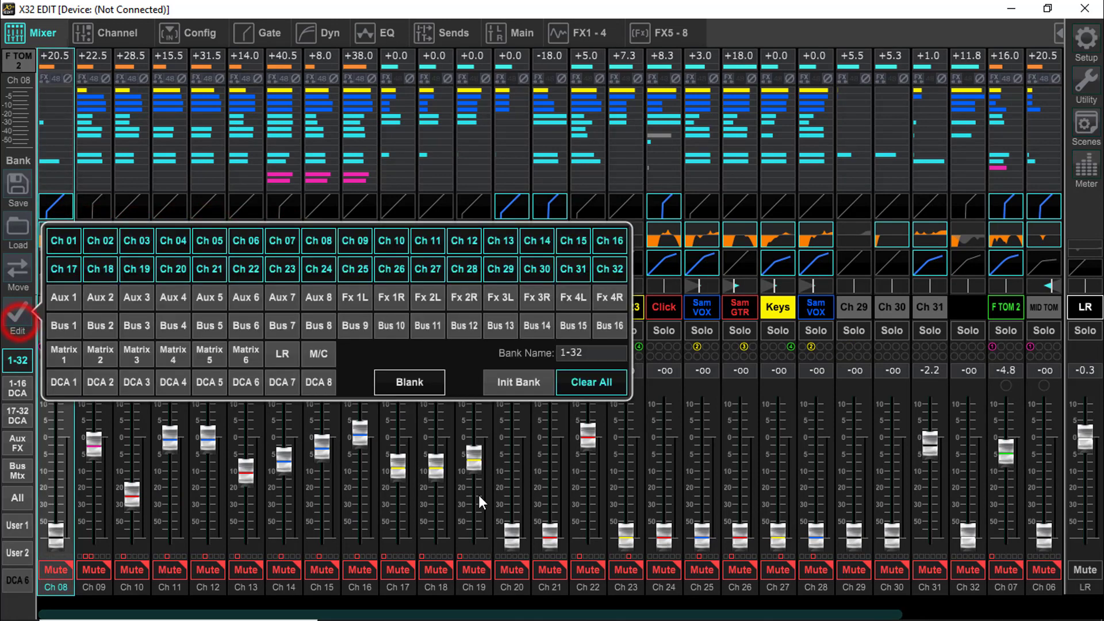
Enable bank reordering and move channels 01 through 07 from the end of the 1-32 bank to just before channel 12.
left_click(623, 611)
left_click_drag(623, 614, 691, 614)
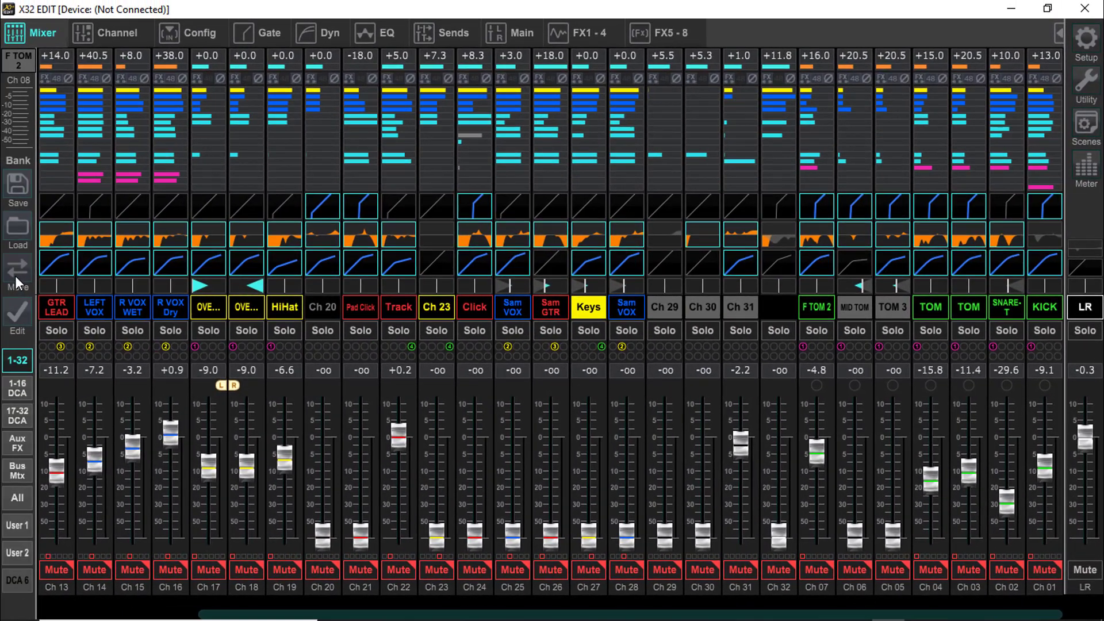
left_click(17, 282)
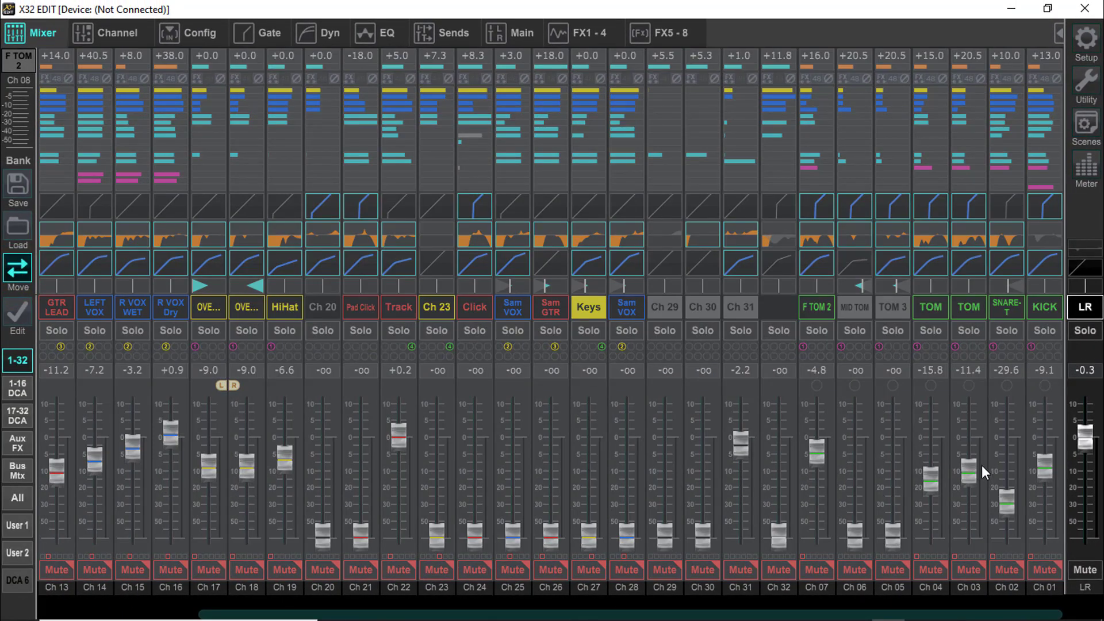
left_click_drag(1040, 441, 57, 374)
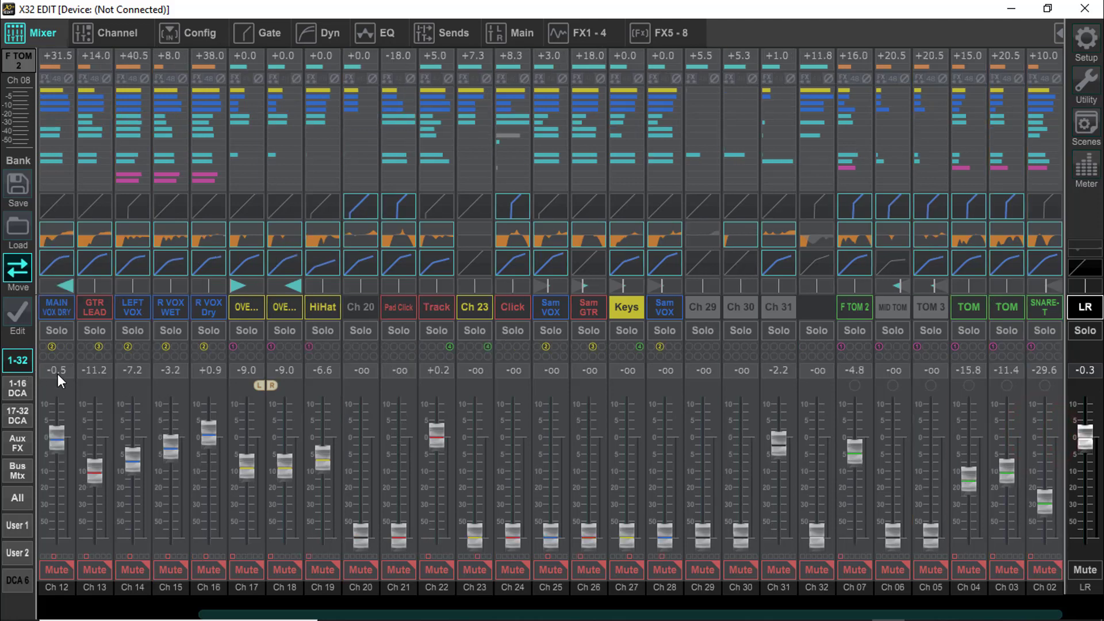
left_click_drag(1048, 398, 11, 365)
left_click_drag(1047, 426, 11, 391)
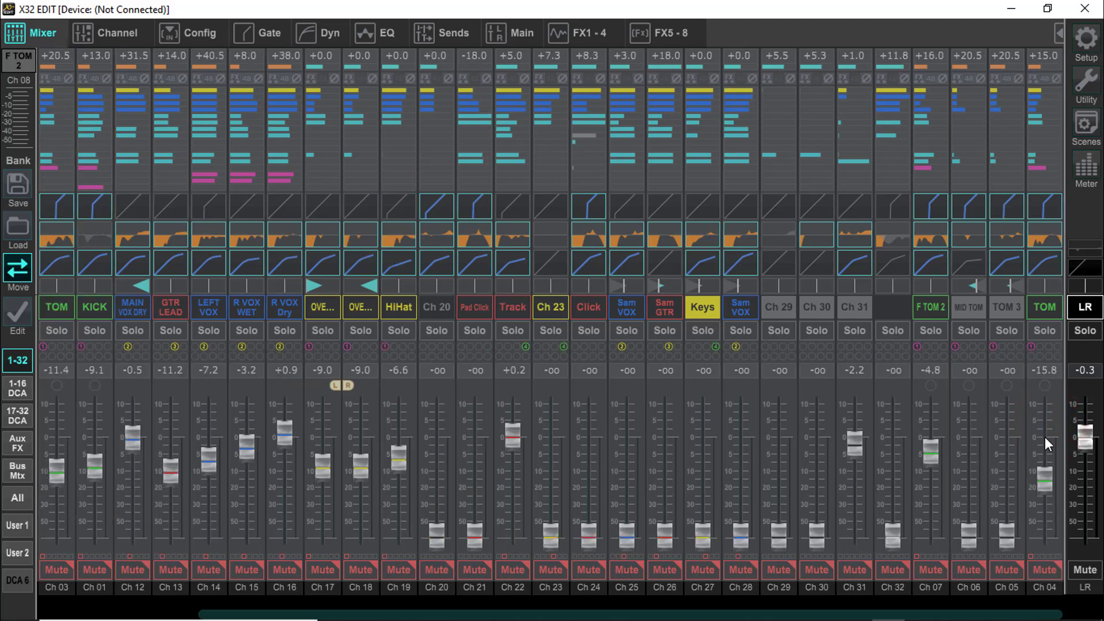
left_click_drag(1047, 436, 76, 402)
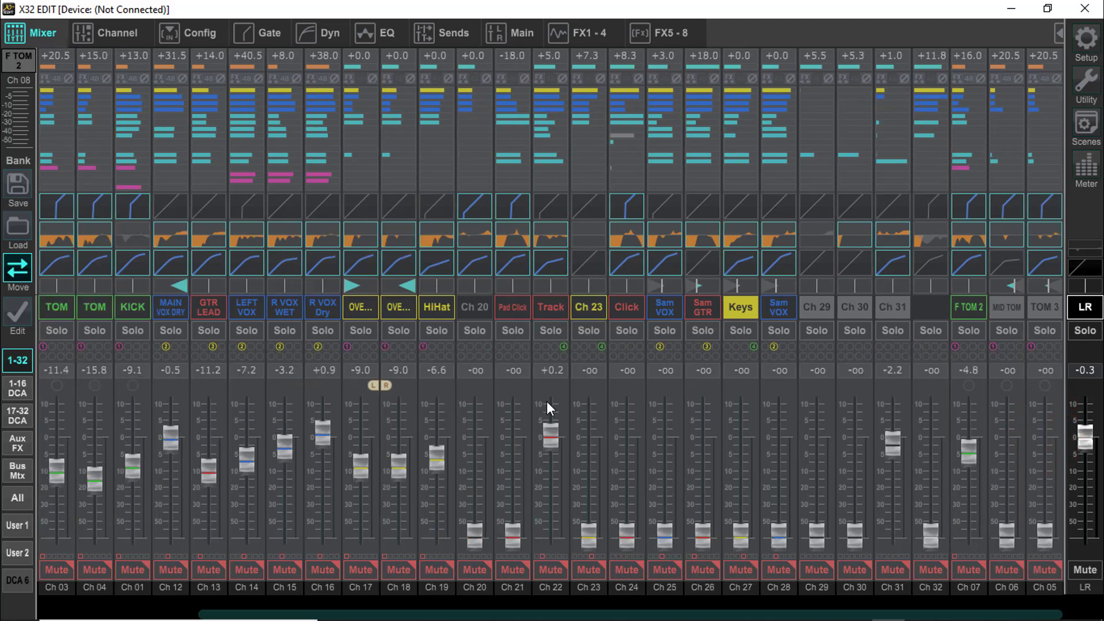
left_click(1052, 454)
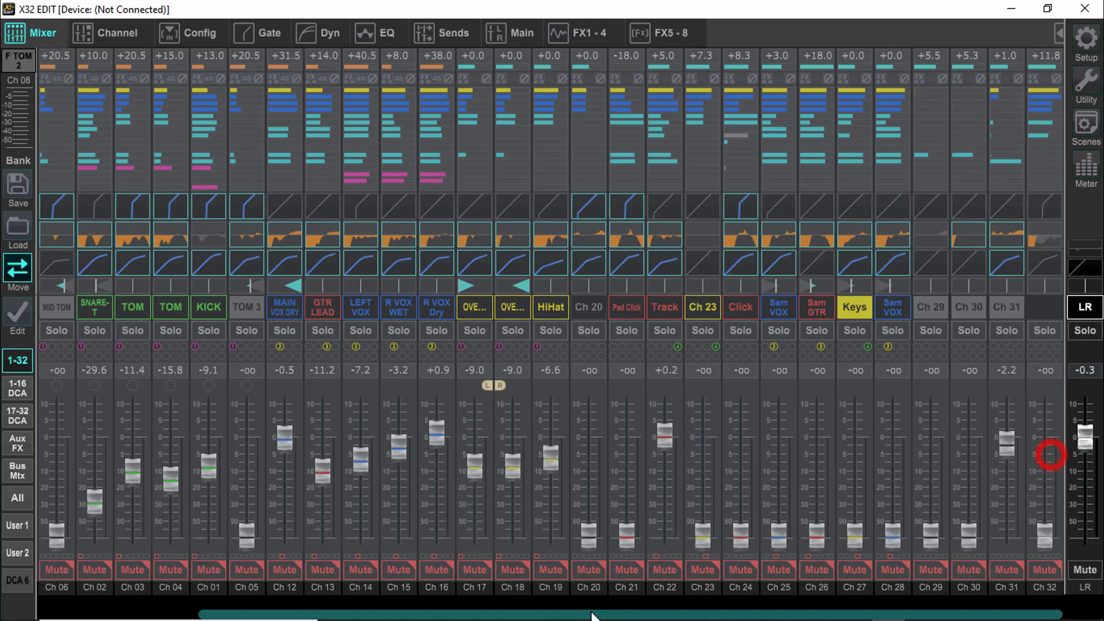
Arrange channels 01 through 08 in numerical order at the start of the 1-32 bank and turn off reordering.
left_click_drag(590, 613, 378, 604)
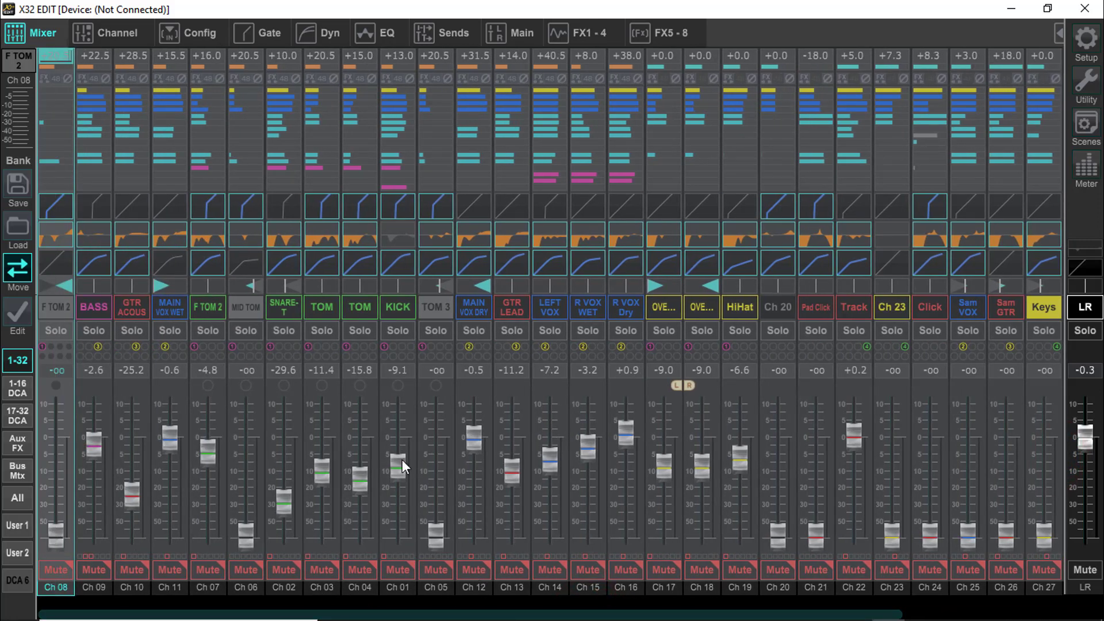
left_click_drag(399, 408, 34, 387)
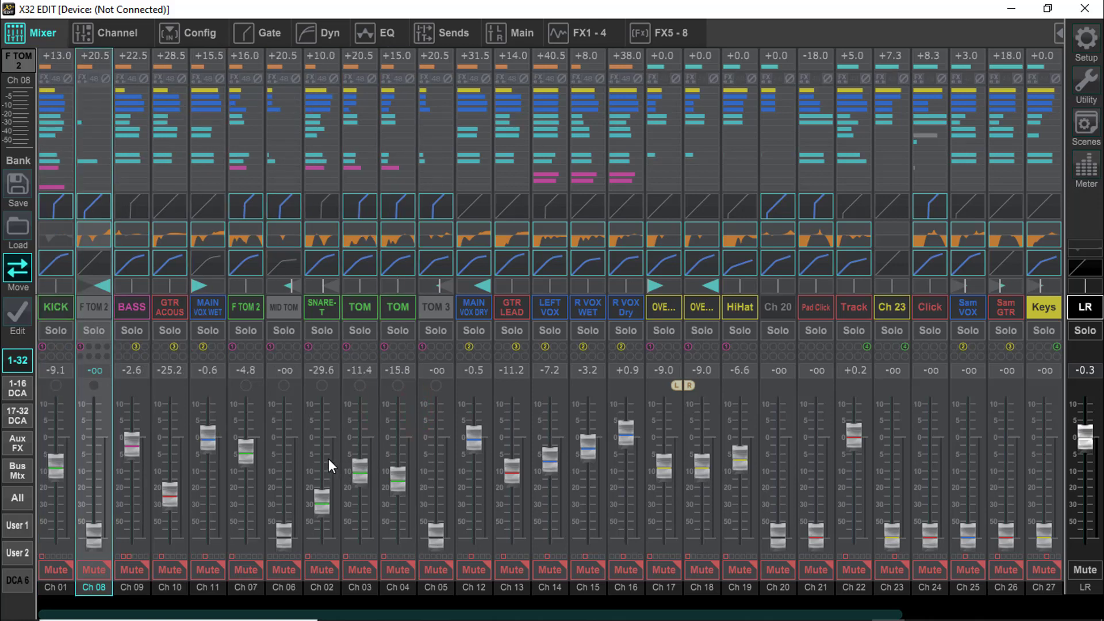
left_click_drag(329, 460, 104, 442)
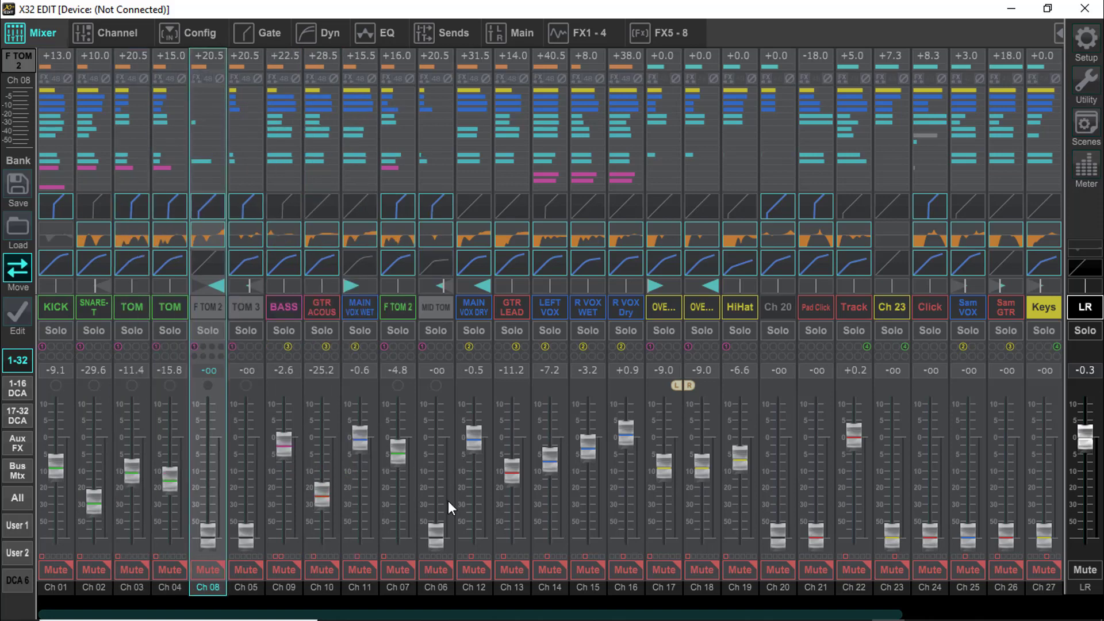
left_click_drag(442, 487, 255, 475)
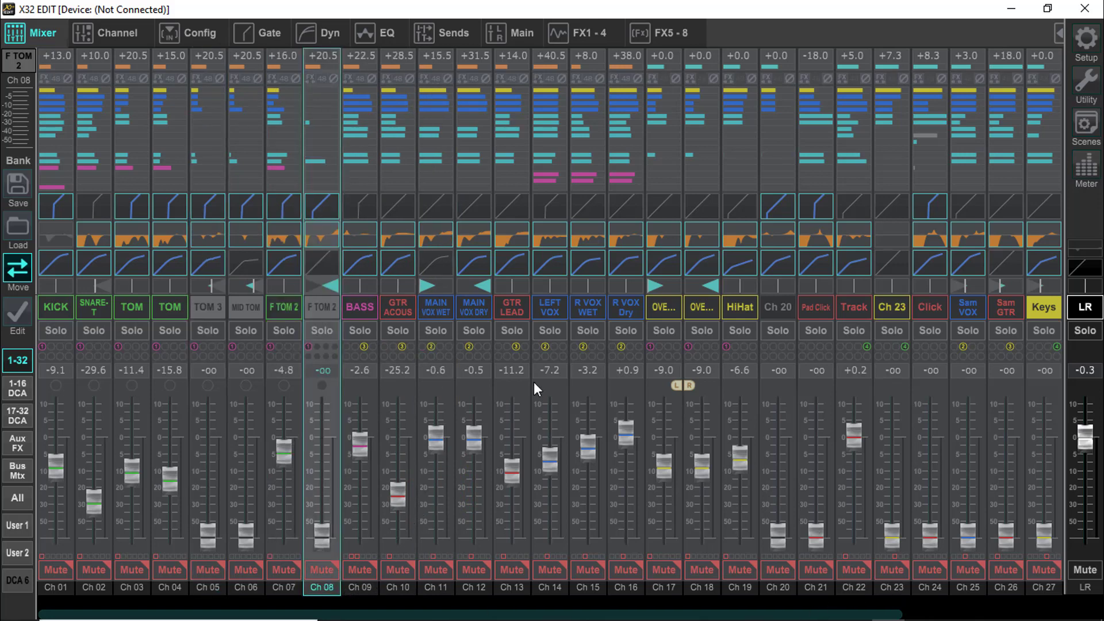
left_click(23, 268)
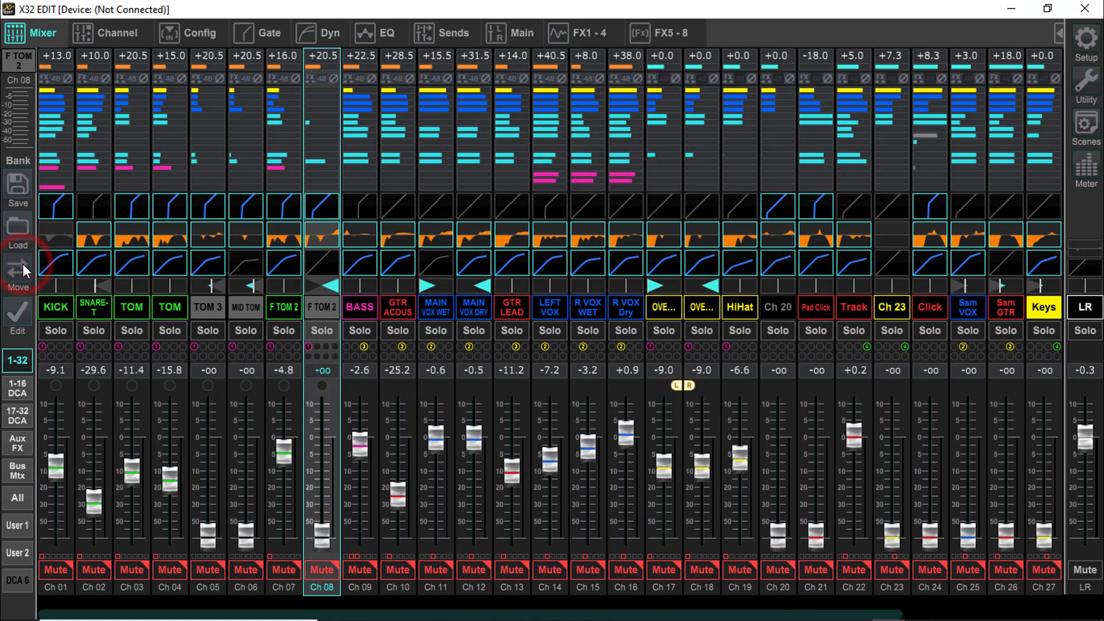
Remove channels 24 through 32 from the 1-32 fader bank.
left_click(16, 316)
left_click(304, 271)
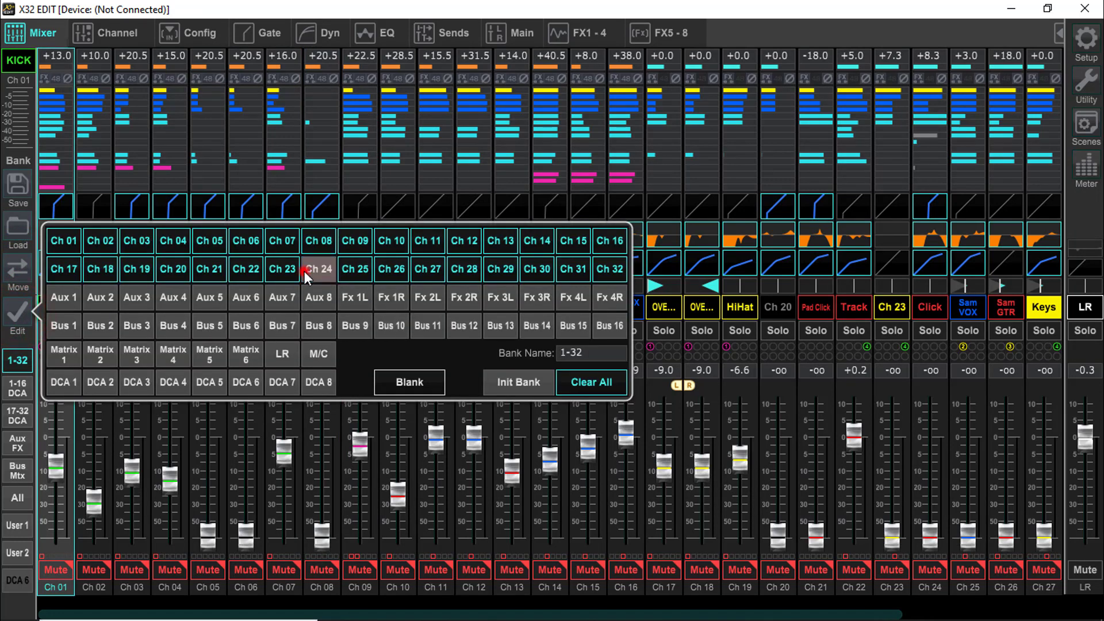
left_click(351, 271)
left_click(386, 271)
left_click(430, 270)
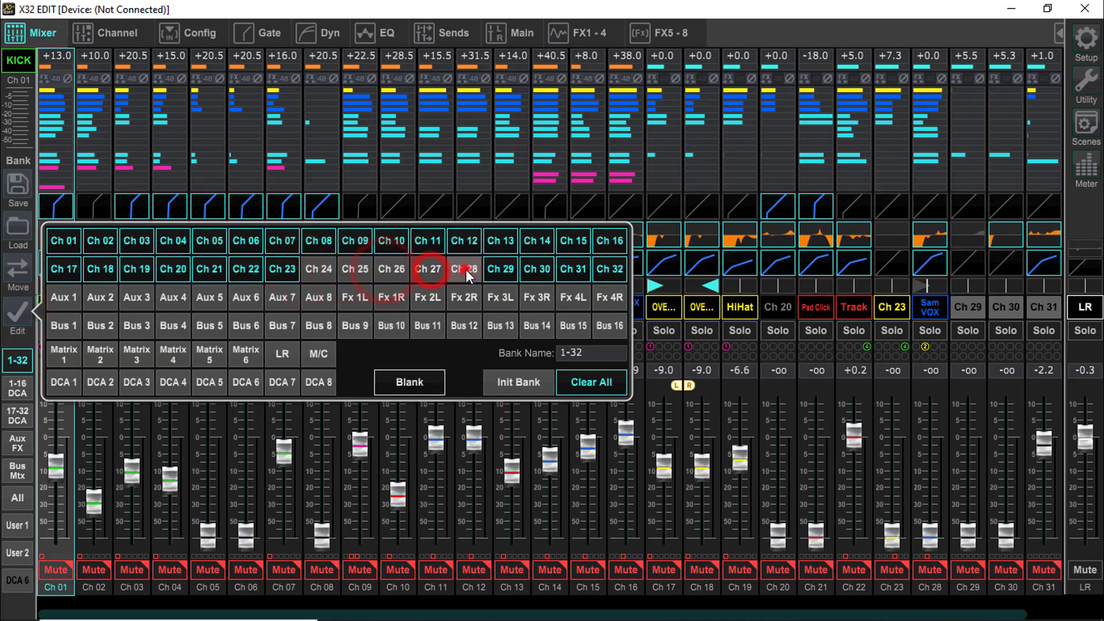
left_click(466, 269)
left_click(502, 272)
left_click(535, 271)
left_click(574, 273)
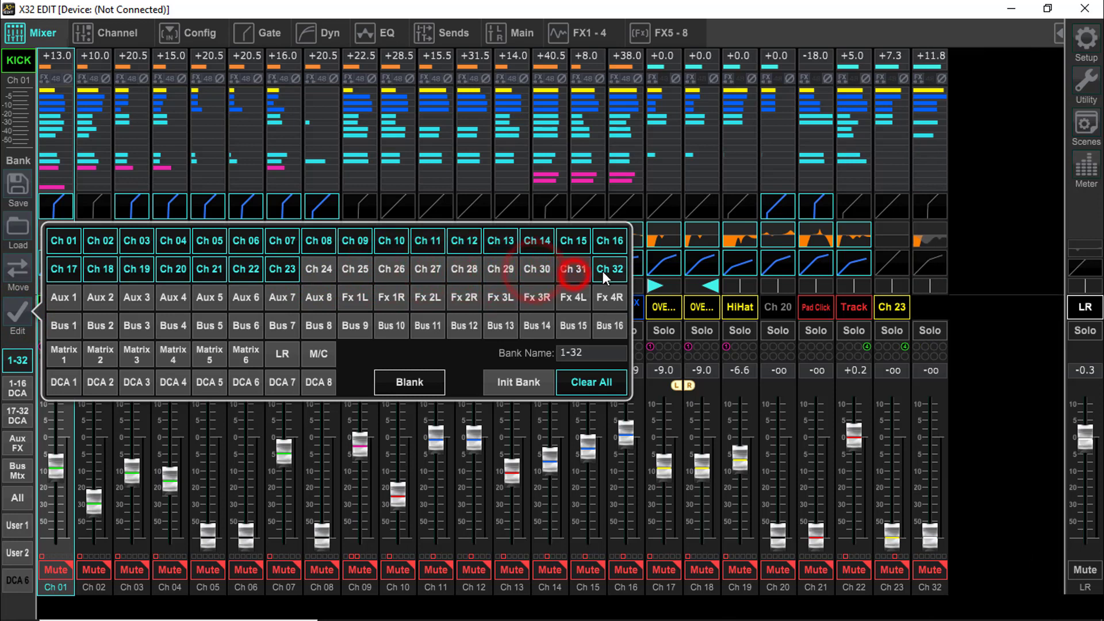
left_click(604, 271)
Add M/C, Matrix 6, Matrix 5, Bus 5 and Bus 4 to the 1-32 bank and close the bank editor.
left_click(313, 354)
left_click(251, 357)
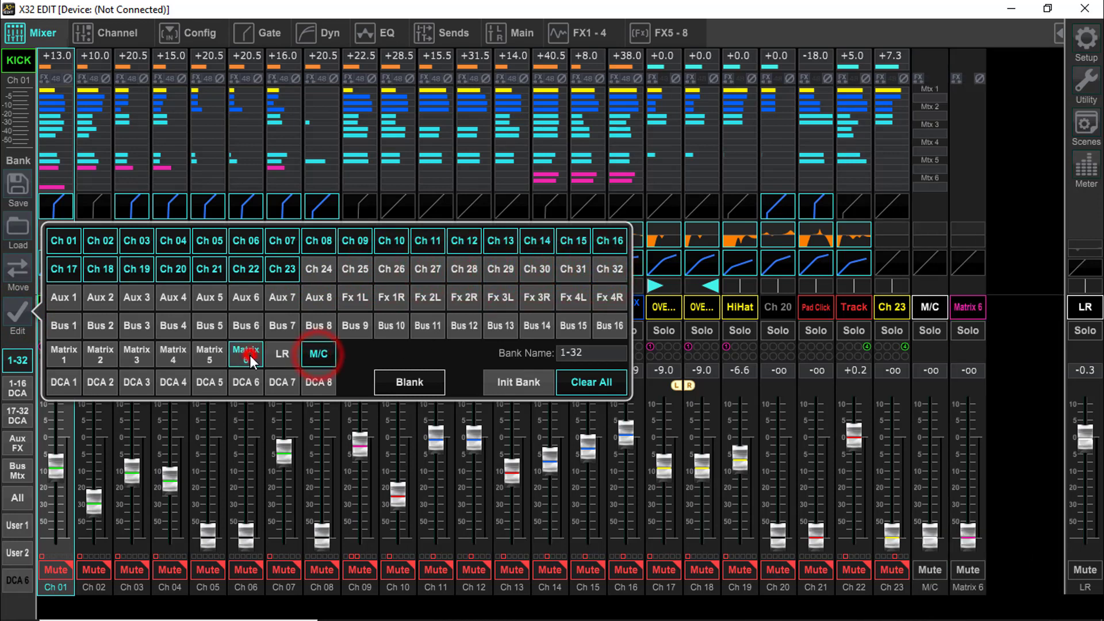
left_click(209, 355)
left_click(206, 326)
left_click(172, 327)
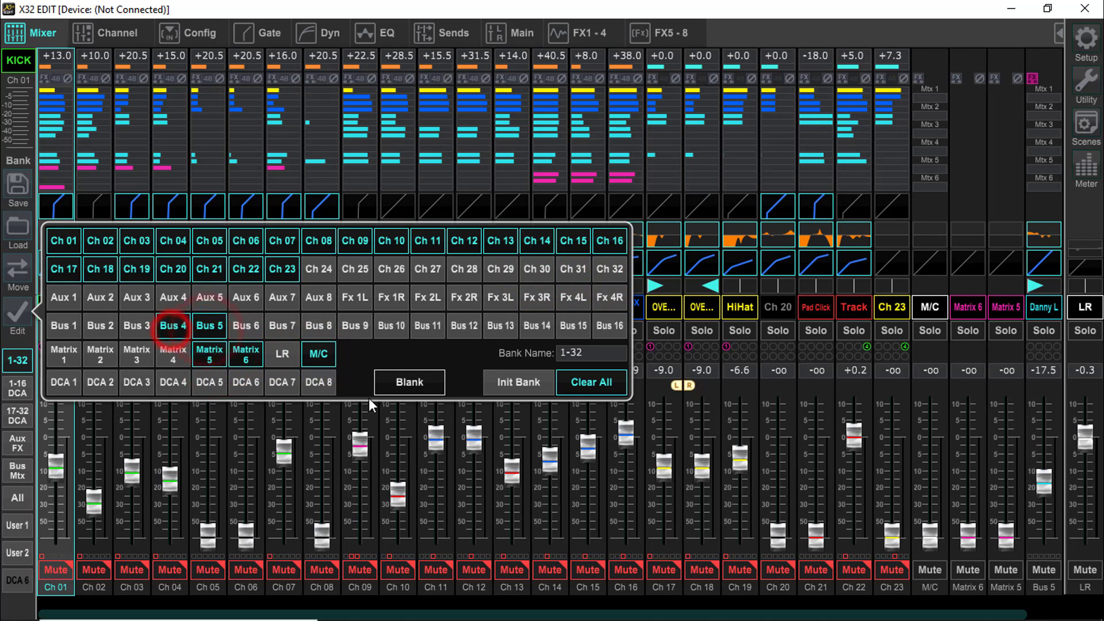
left_click(23, 315)
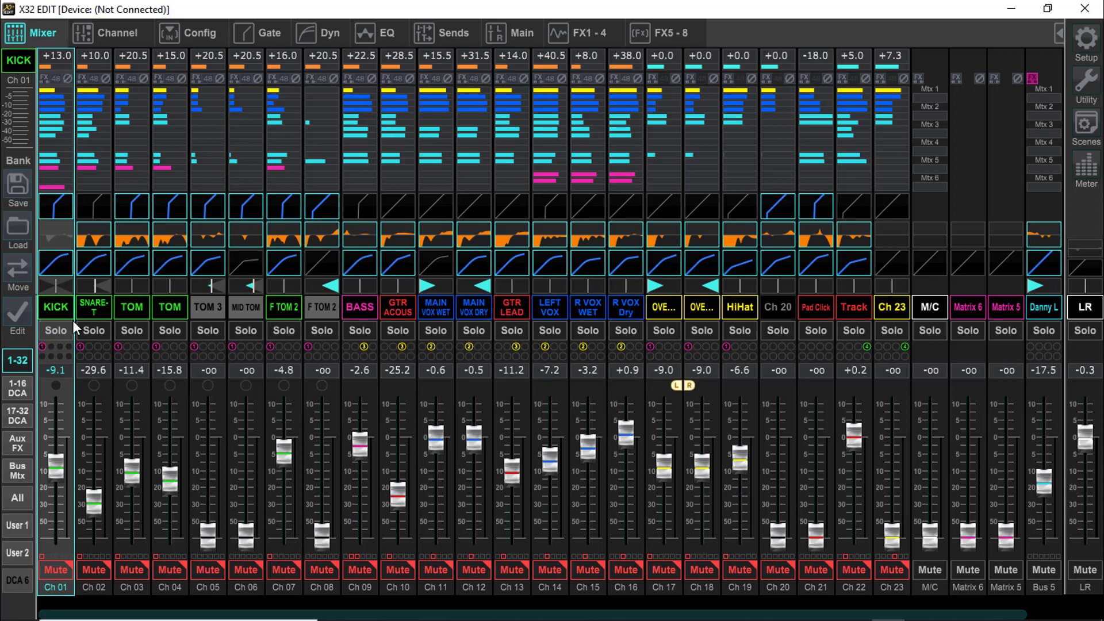
Reinitialize the 1-32 bank to its default channel selection and close the bank editor.
left_click(14, 316)
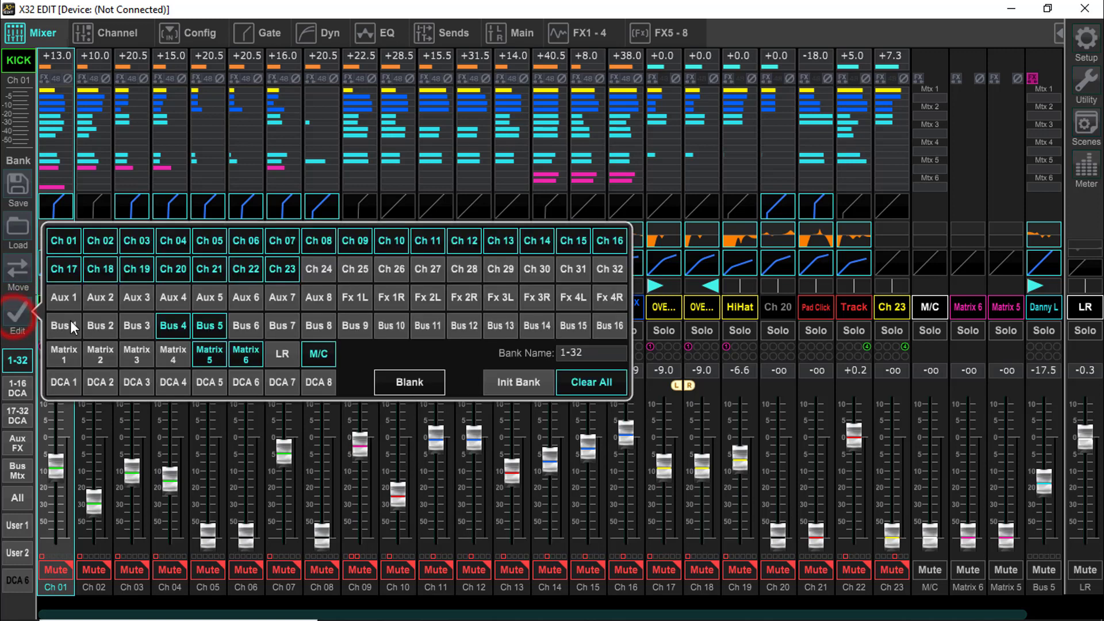
left_click(512, 380)
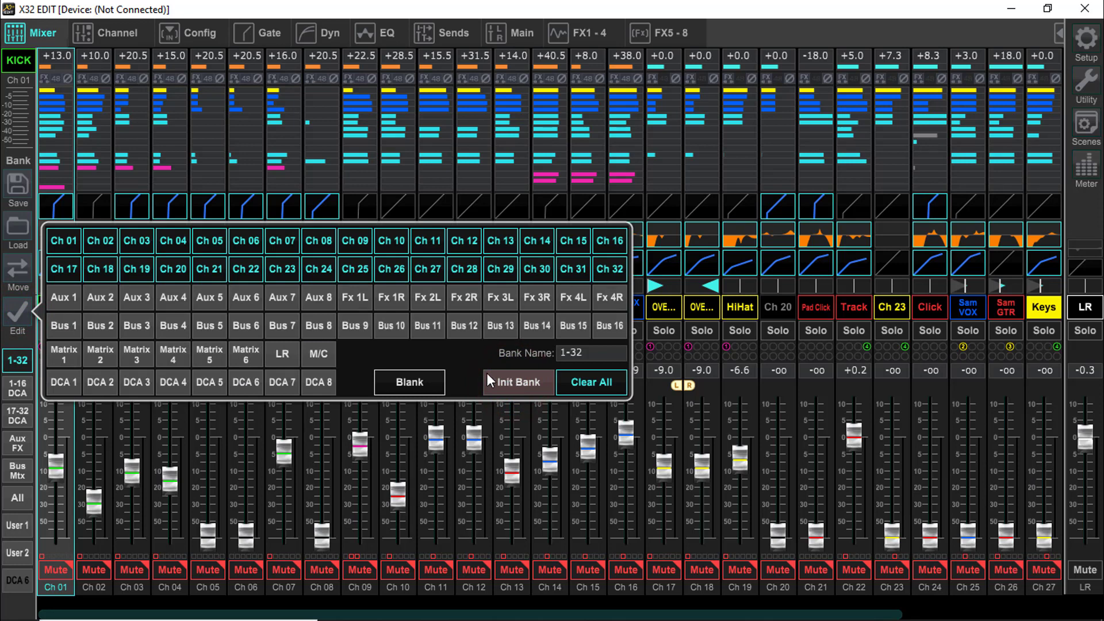
left_click(19, 305)
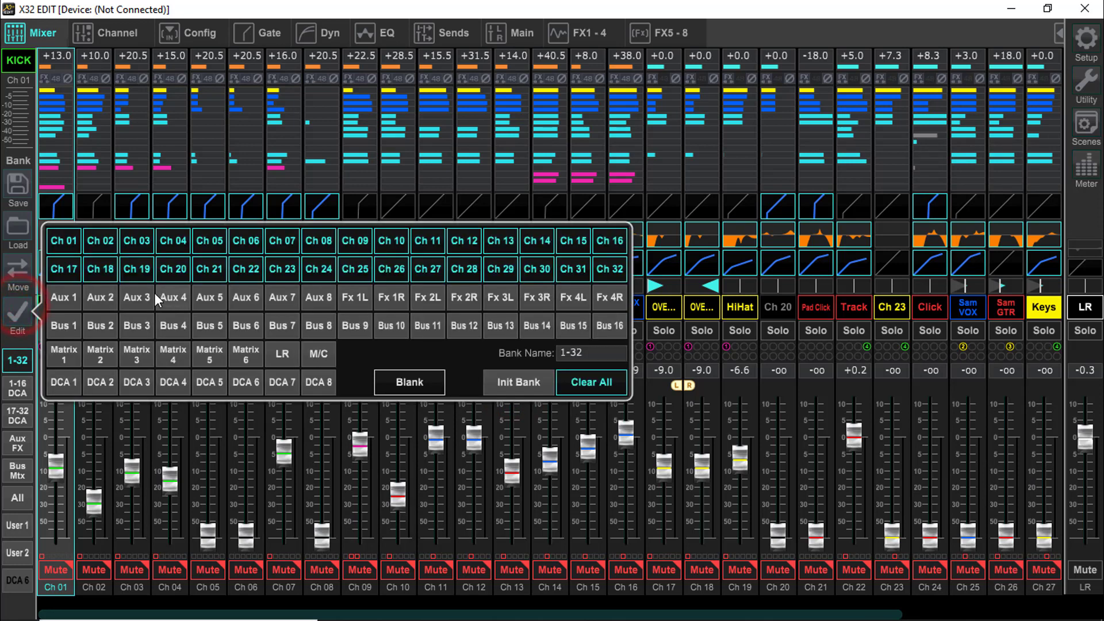
left_click(14, 308)
left_click(16, 307)
left_click(16, 313)
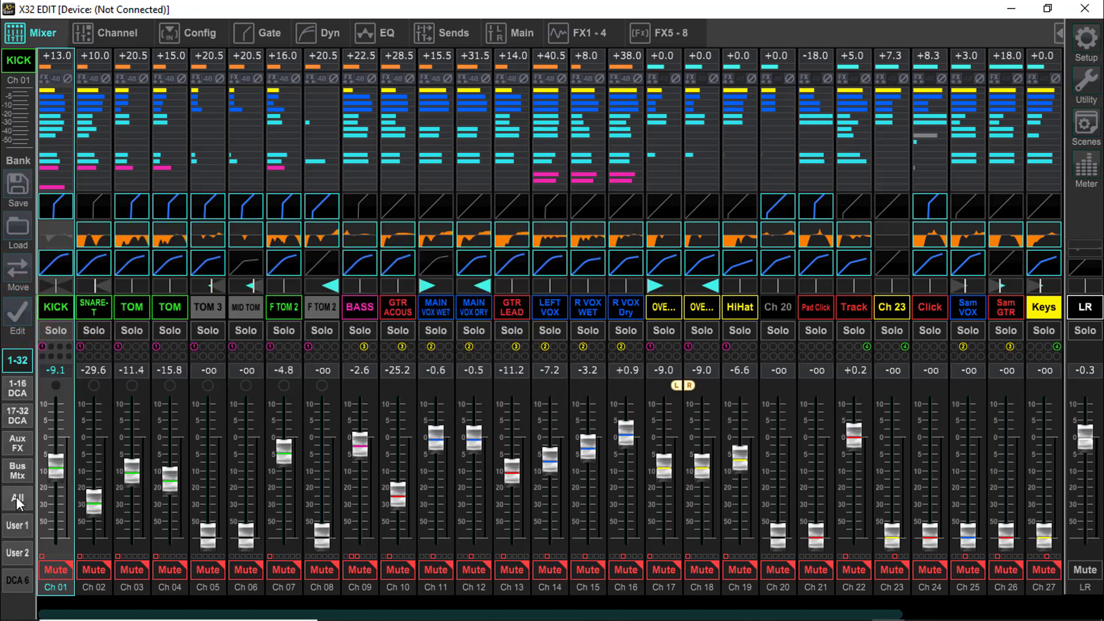
Switch to the 17-32 DCA bank and remove channels 17 through 32 from it, leaving only the DCAs.
left_click(16, 422)
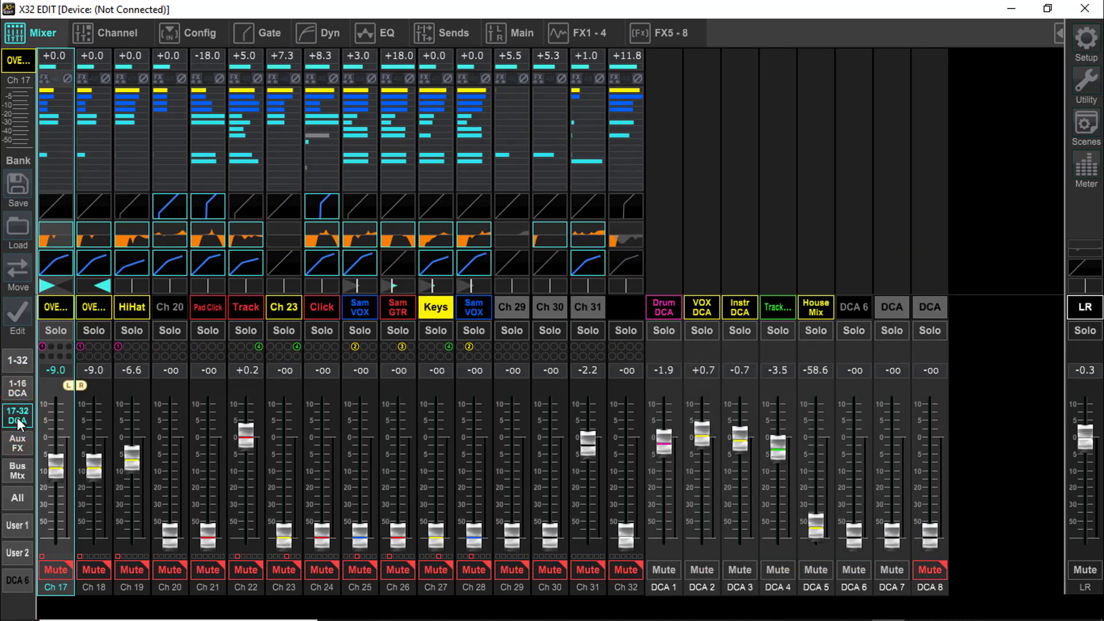
left_click(18, 315)
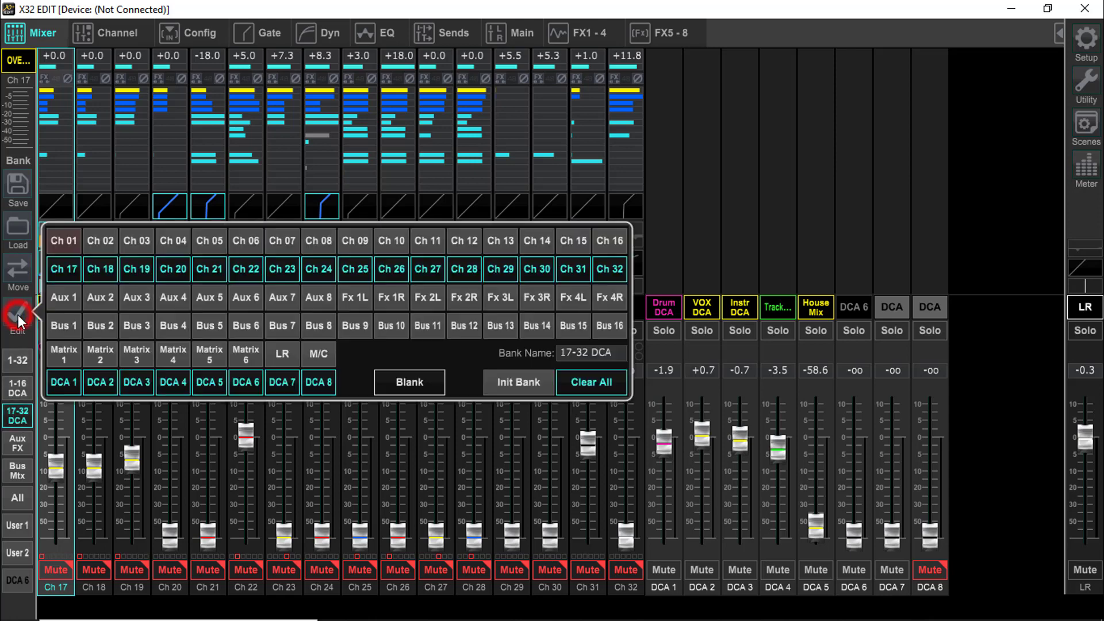
left_click(67, 269)
left_click(102, 267)
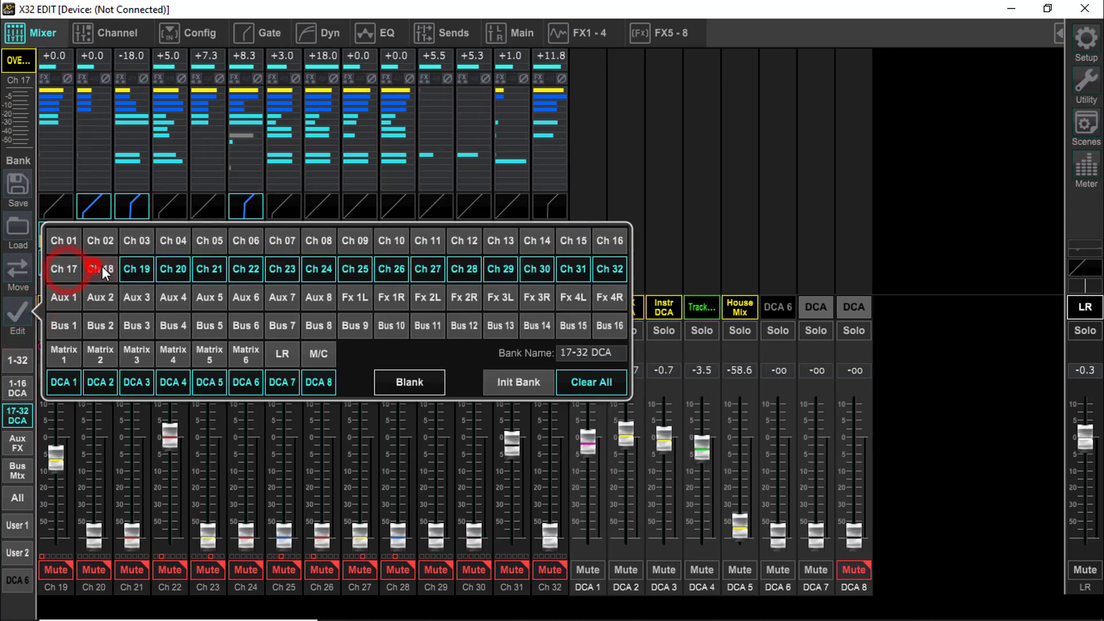
left_click(136, 268)
left_click(175, 268)
left_click(213, 270)
left_click(251, 270)
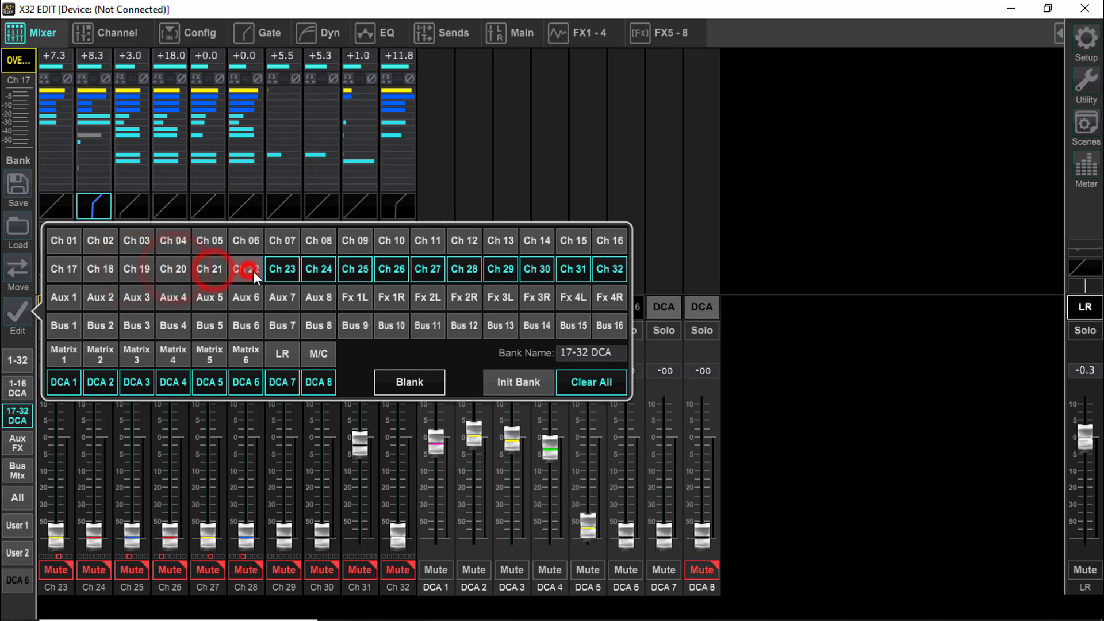
left_click(290, 272)
left_click(318, 270)
left_click(355, 271)
left_click(391, 270)
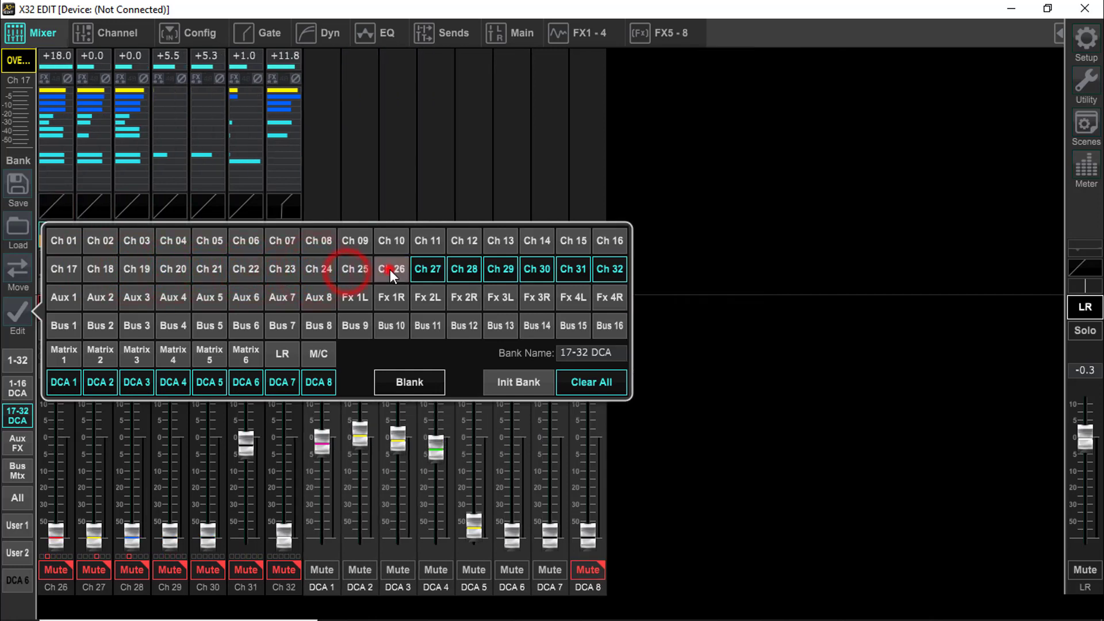
left_click(425, 271)
left_click(467, 270)
left_click(501, 268)
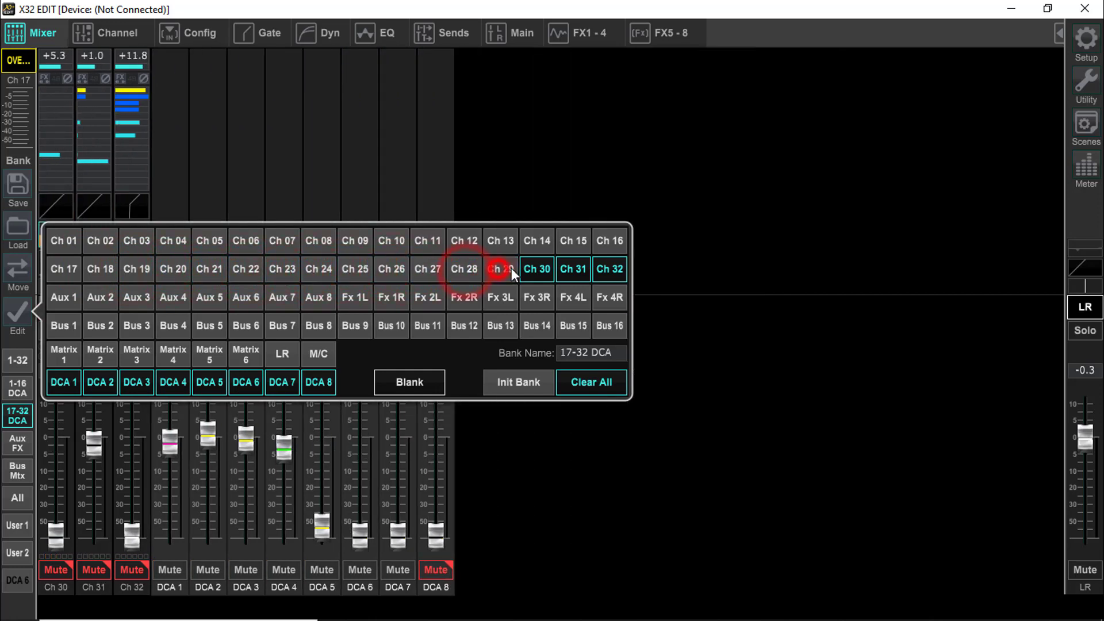
left_click(537, 268)
left_click(569, 268)
left_click(607, 271)
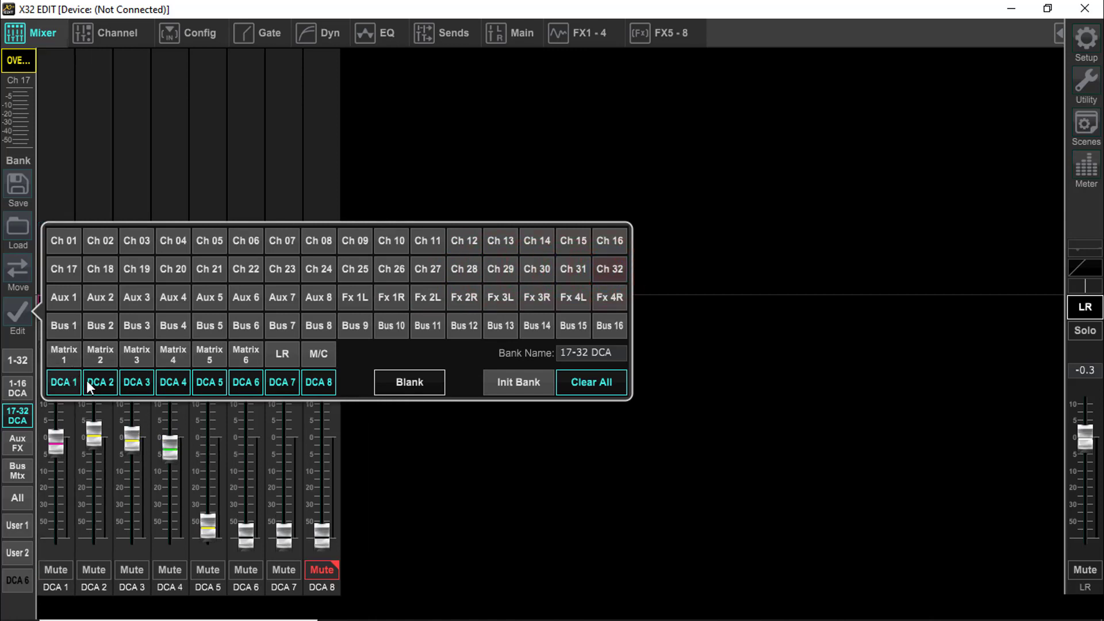
Add Matrix 1, Matrix 2 and Matrix 3 to the 17-32 DCA bank.
left_click(67, 356)
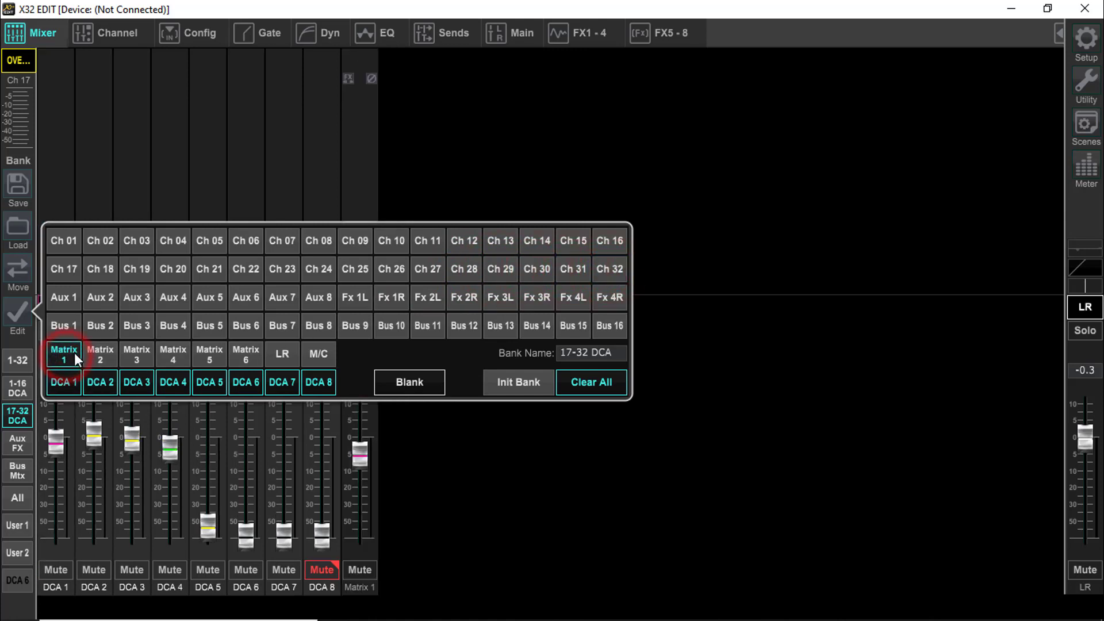
left_click(68, 354)
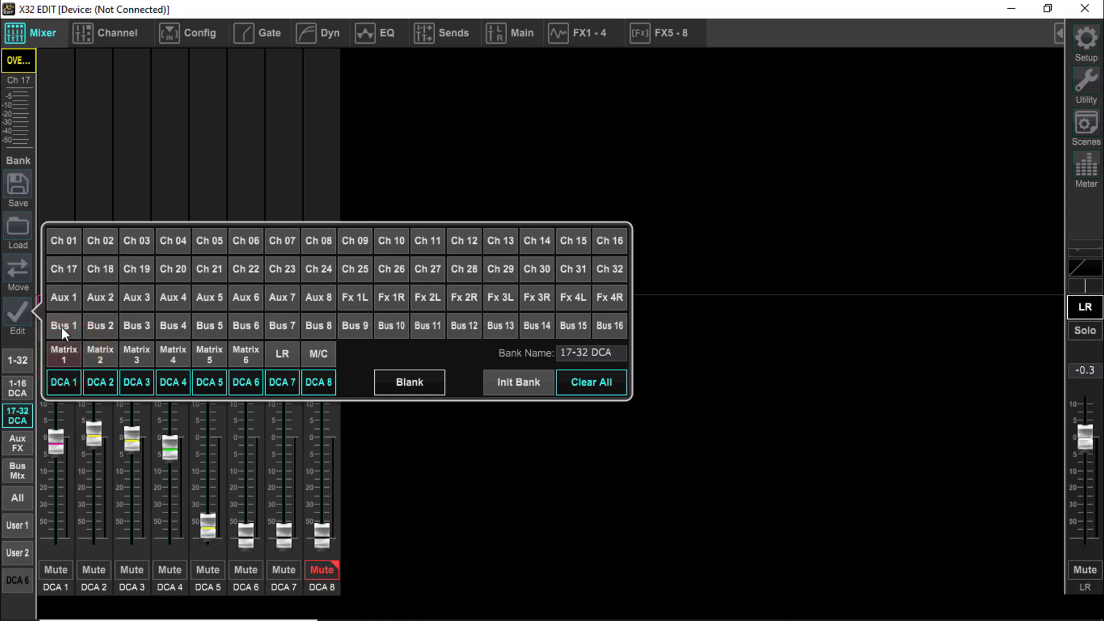
left_click(63, 357)
left_click(99, 352)
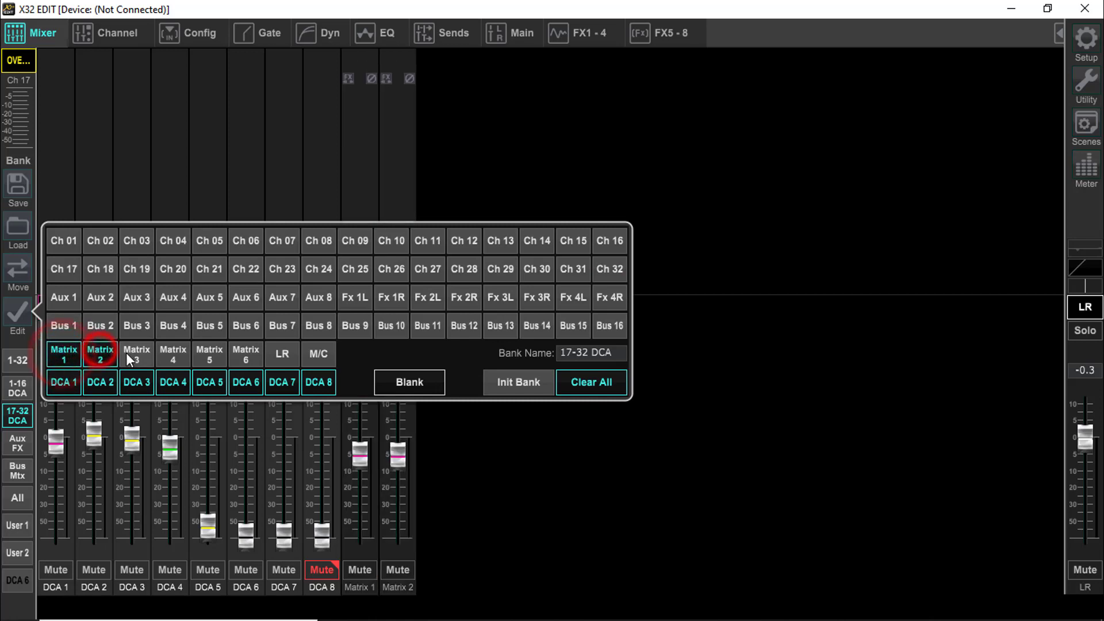
left_click(137, 355)
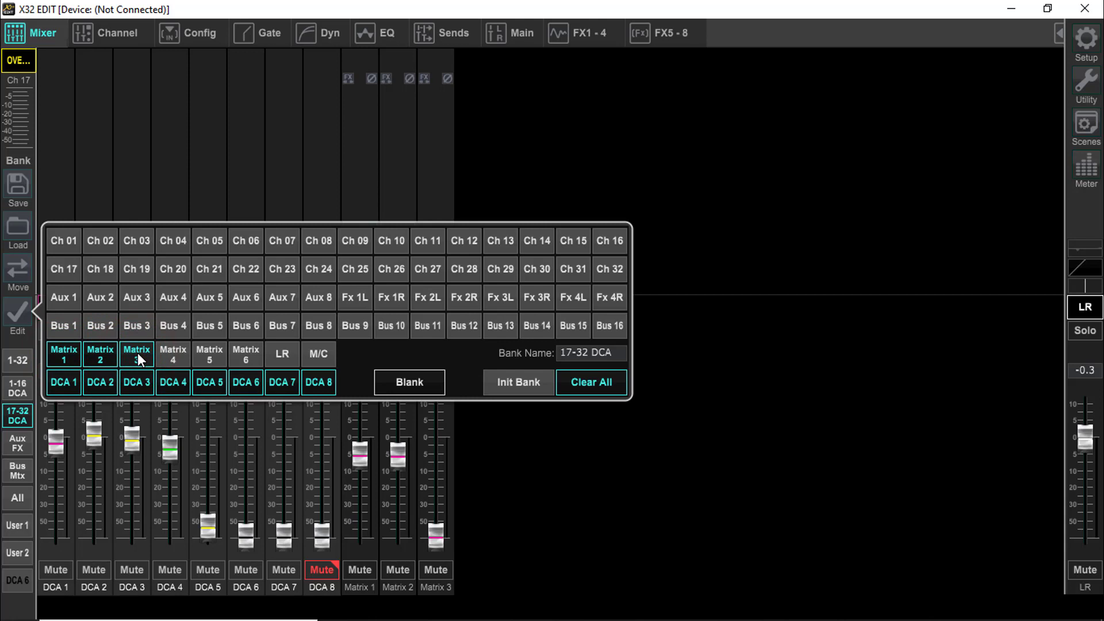
Remove DCA 4 through DCA 8 from the 17-32 DCA bank.
left_click(172, 385)
left_click(208, 385)
left_click(251, 384)
left_click(281, 382)
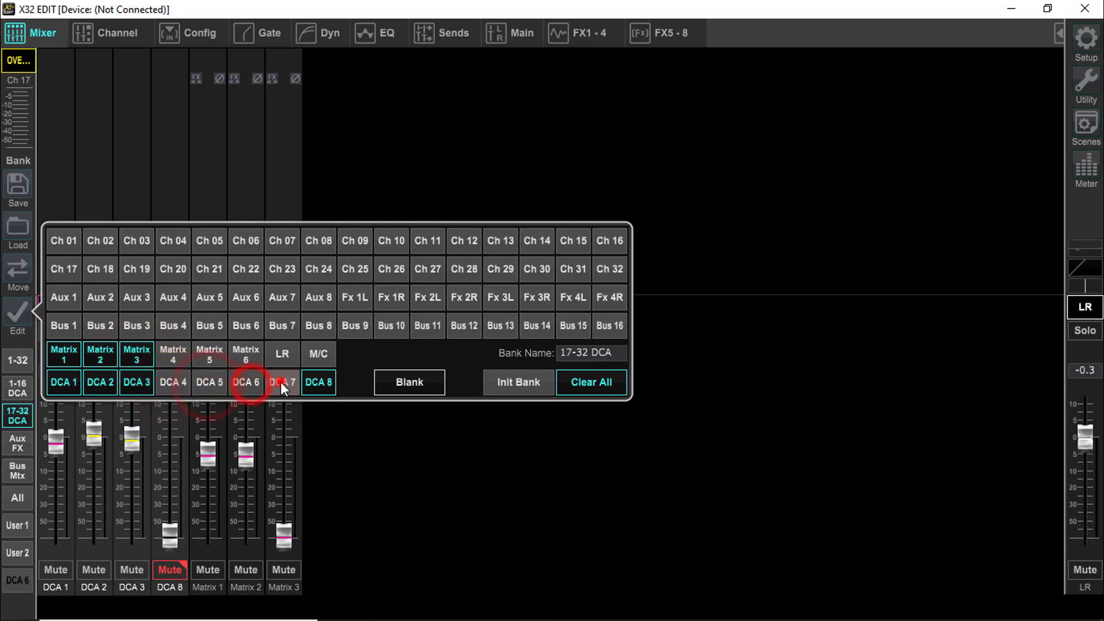
left_click(311, 384)
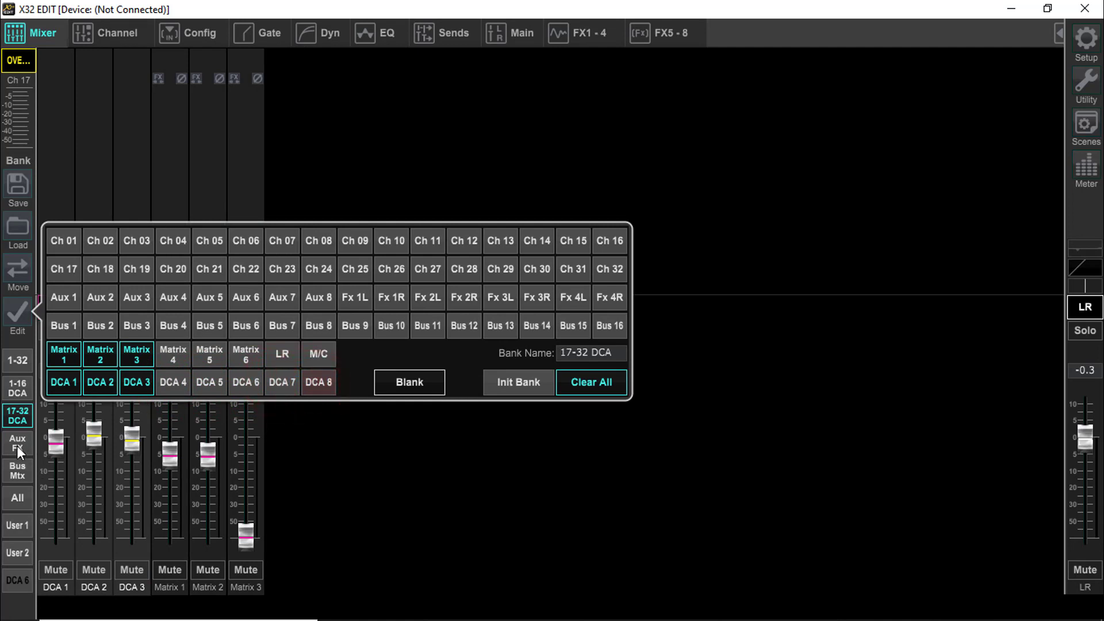
Add Bus 1 through Bus 4 and Aux 1 through Aux 3 to the 17-32 DCA bank.
left_click(65, 324)
left_click(101, 324)
left_click(136, 324)
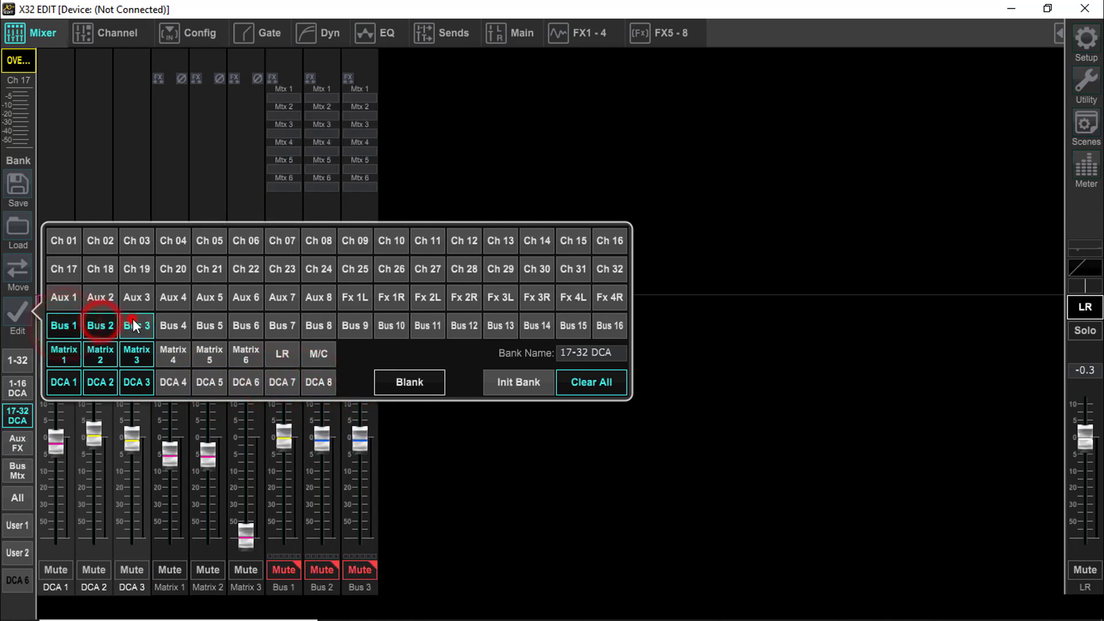
left_click(176, 323)
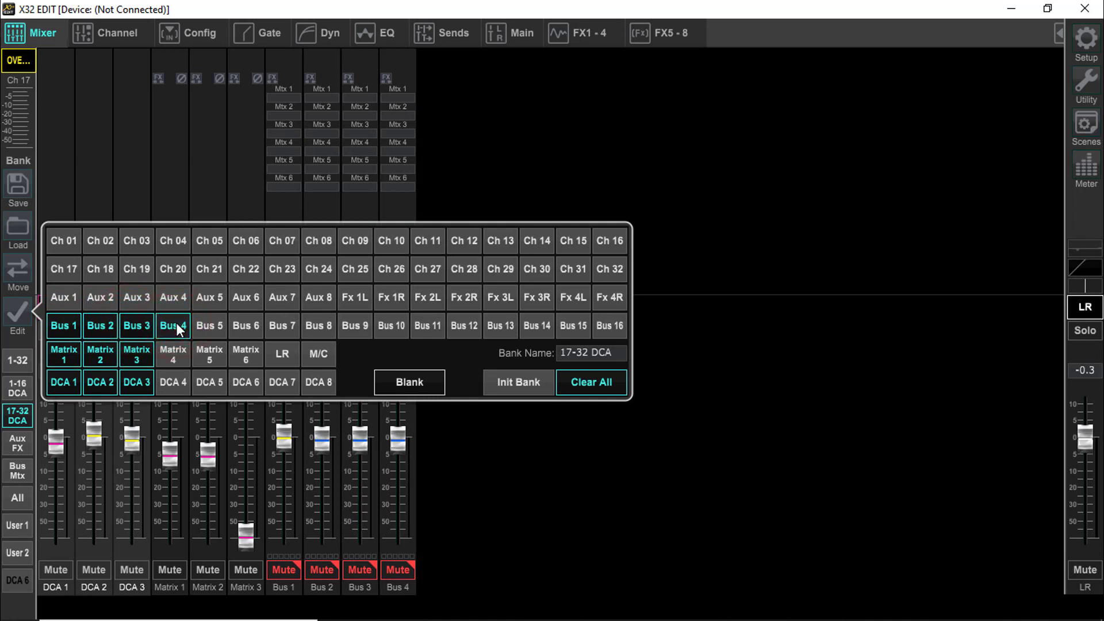
left_click(63, 294)
left_click(101, 296)
left_click(134, 294)
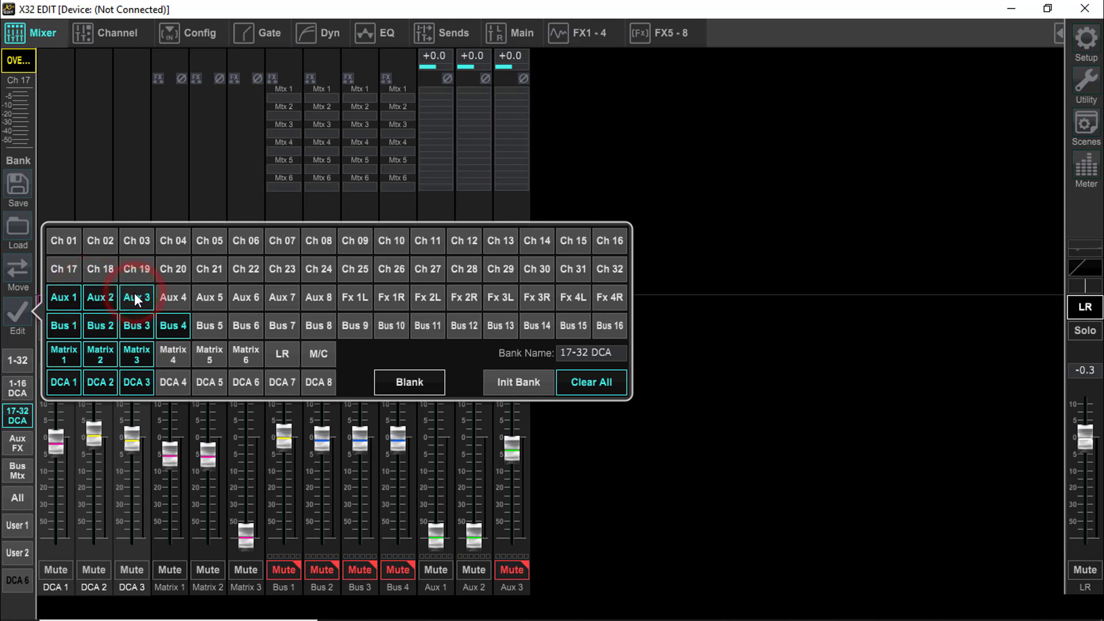
Add all effects returns from Fx 1L through Fx 4R to the 17-32 DCA bank and close the bank editor.
left_click(355, 296)
left_click(385, 295)
left_click(423, 296)
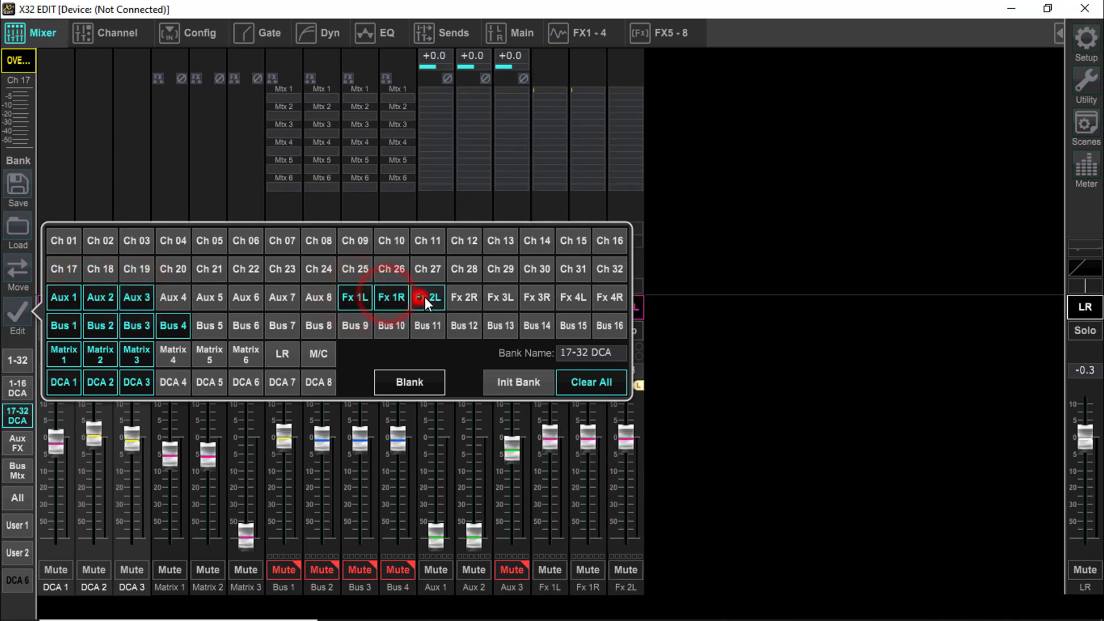
left_click(460, 296)
left_click(501, 297)
left_click(537, 298)
left_click(574, 297)
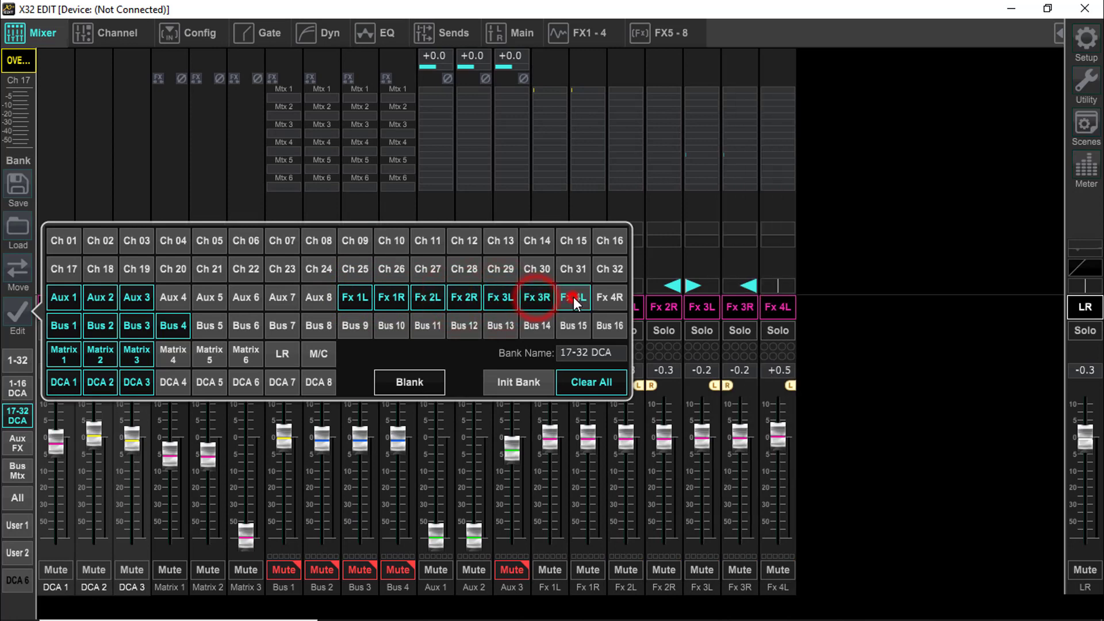
left_click(607, 300)
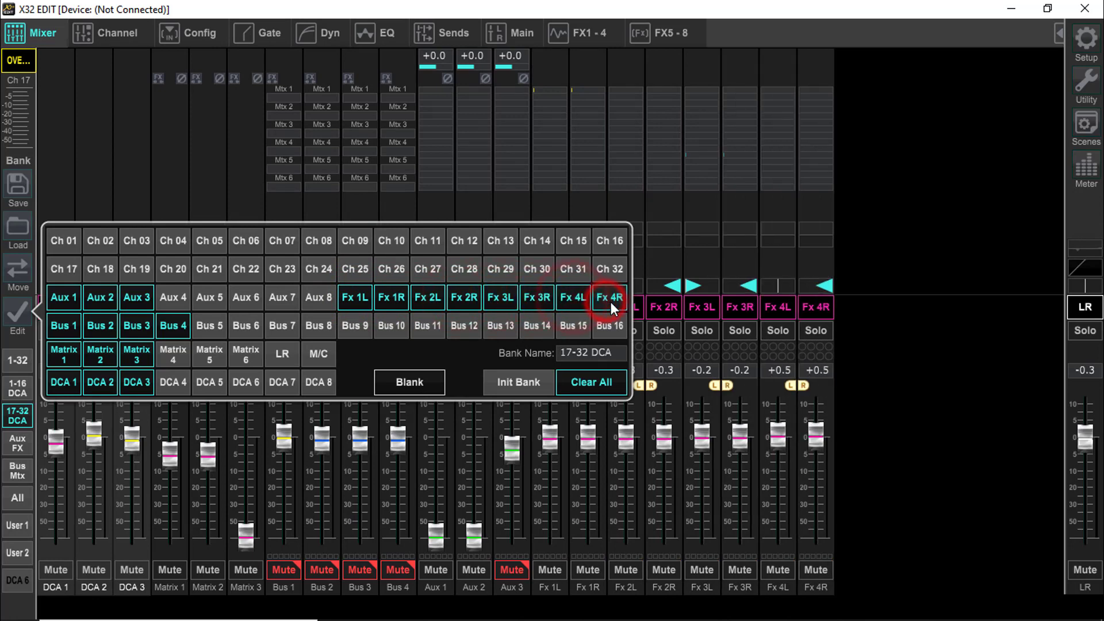
left_click(16, 310)
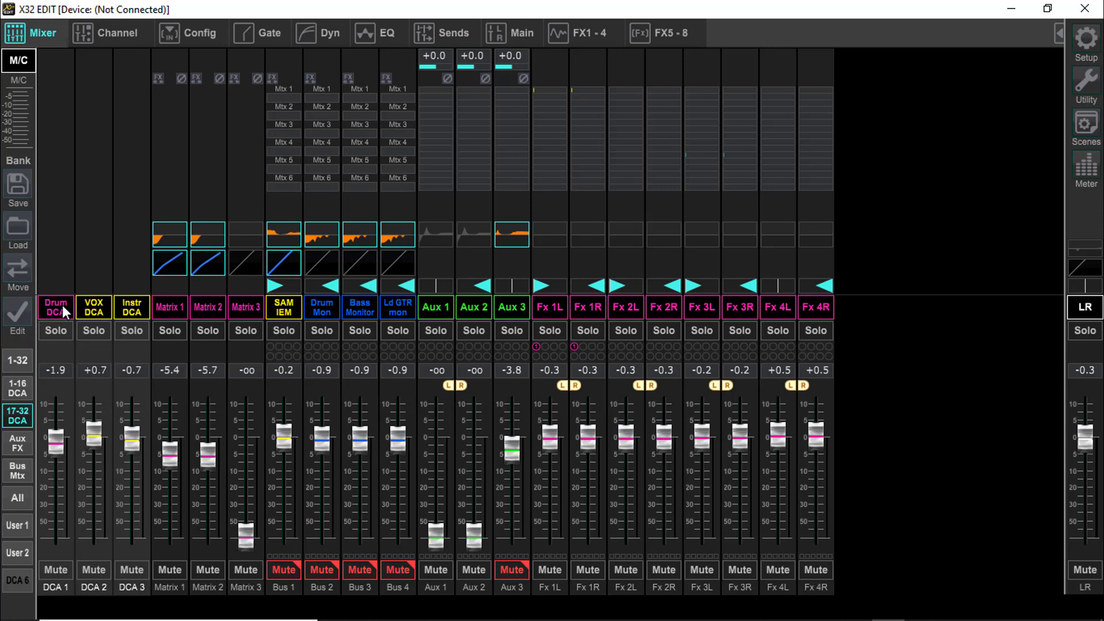
Compare the 1-32, 1-16 DCA and customized 17-32 DCA banks, ending on the 1-32 bank.
left_click(16, 360)
left_click(17, 389)
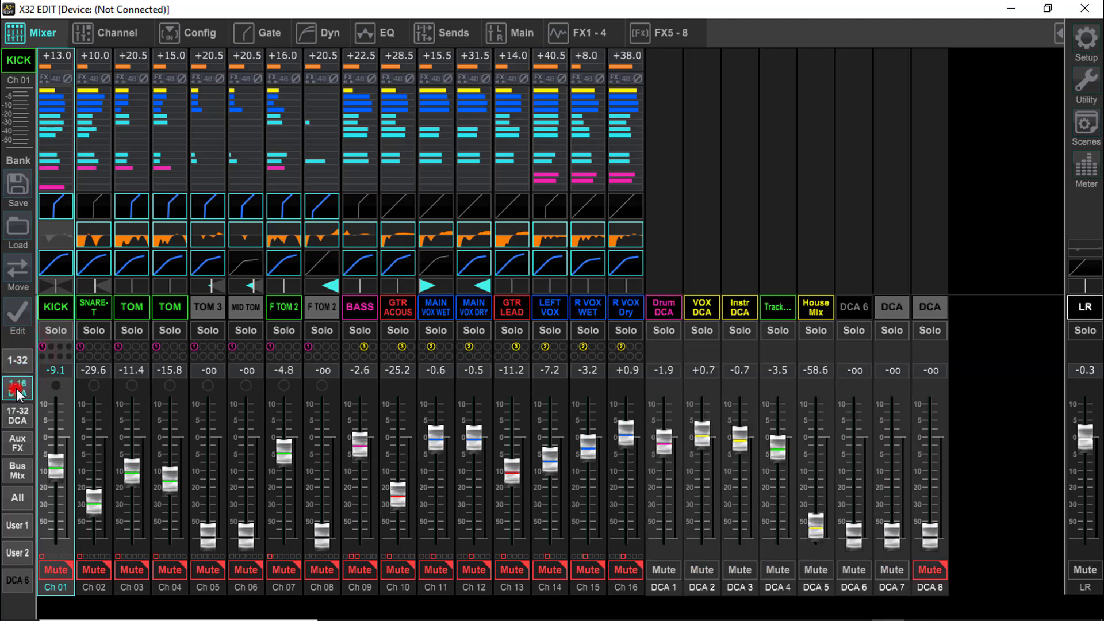
left_click(17, 415)
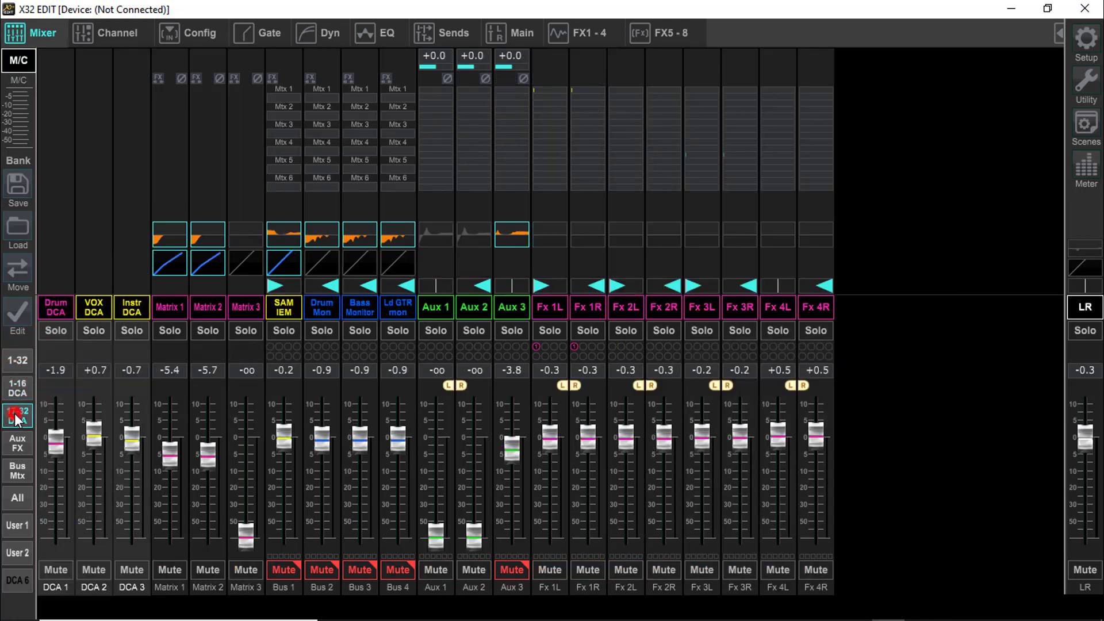
left_click(21, 381)
left_click(19, 420)
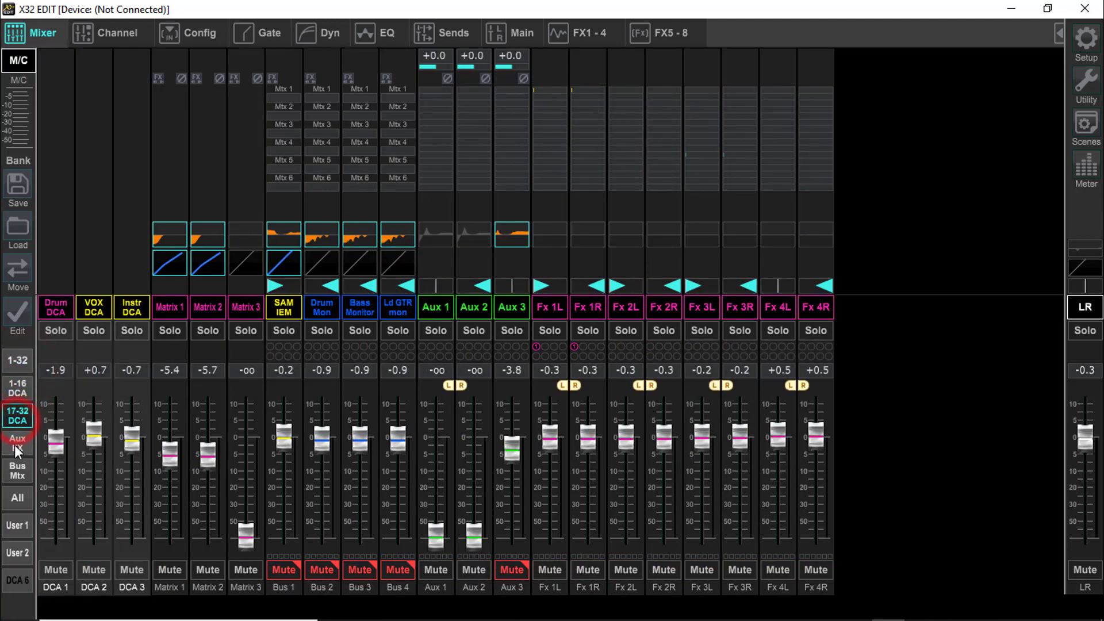
left_click(21, 360)
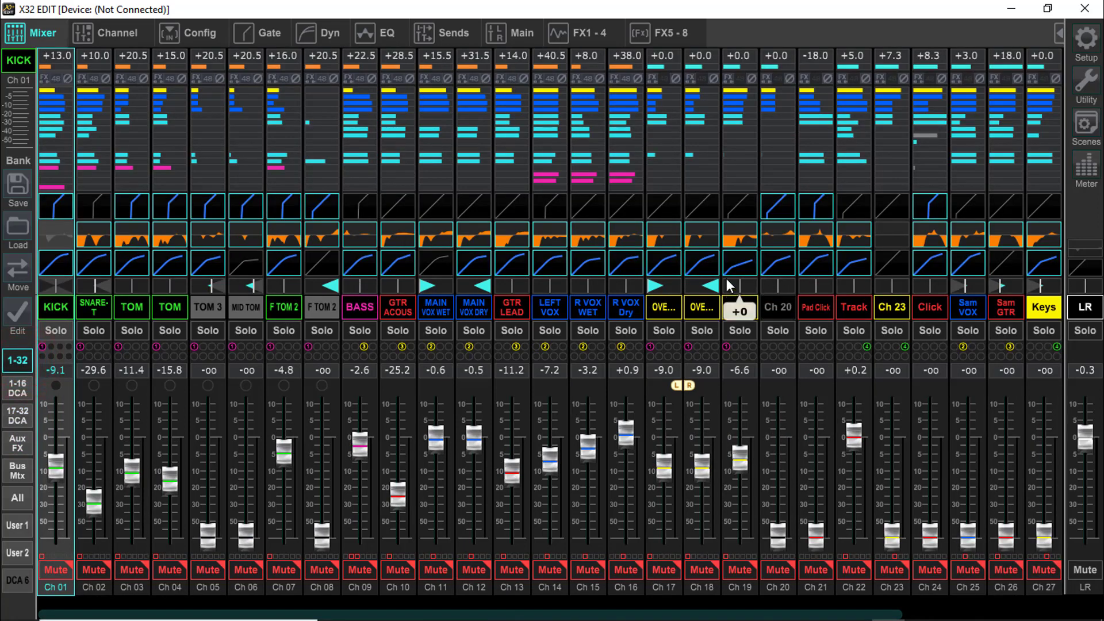
left_click(14, 366)
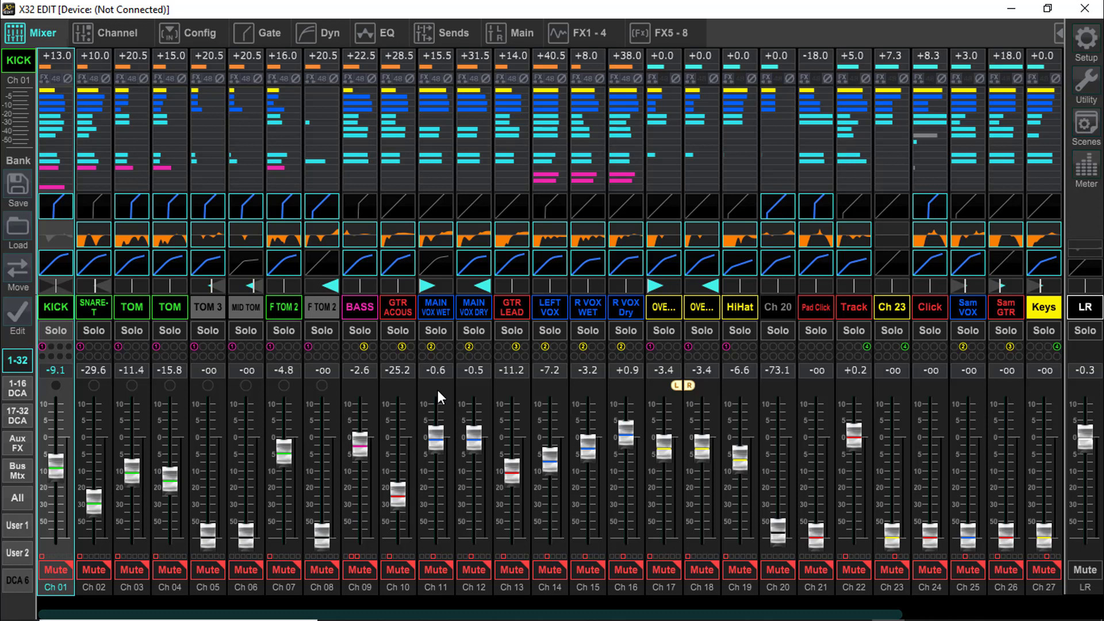
Move the Ch 11 fader up and down, leaving it at +1.8.
scroll(436, 396, "down", 2)
scroll(440, 391, "up", 6)
scroll(433, 438, "down", 10)
scroll(441, 436, "up", 8)
left_click_drag(447, 487, 437, 430)
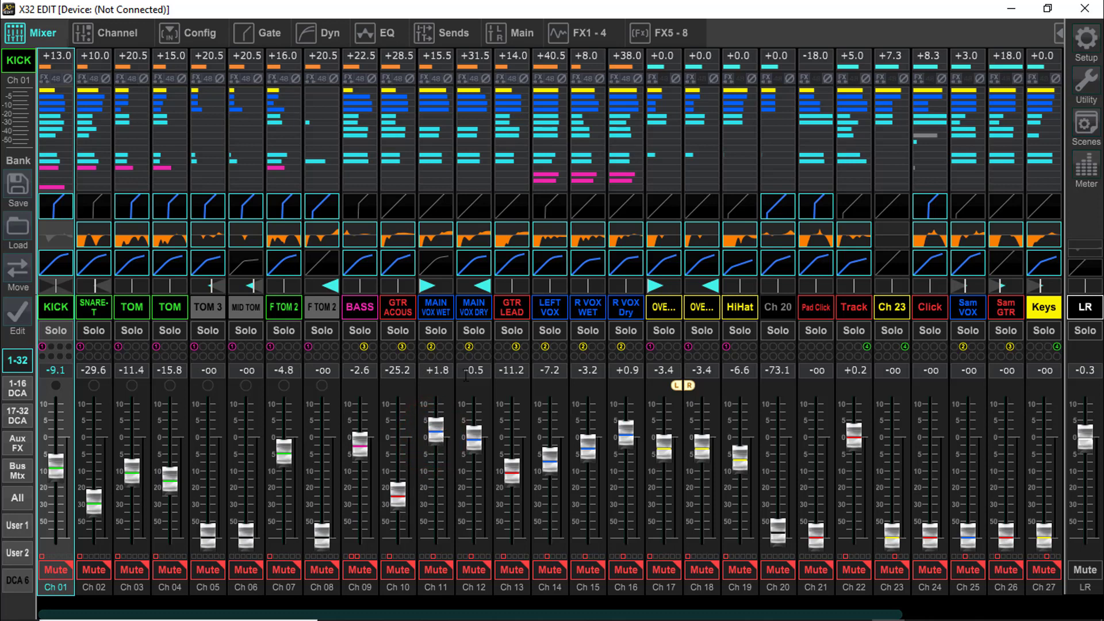
Expand the collapsed side control section and look through the 1-16 DCA, 17-32 DCA and Aux FX banks.
left_click(1058, 30)
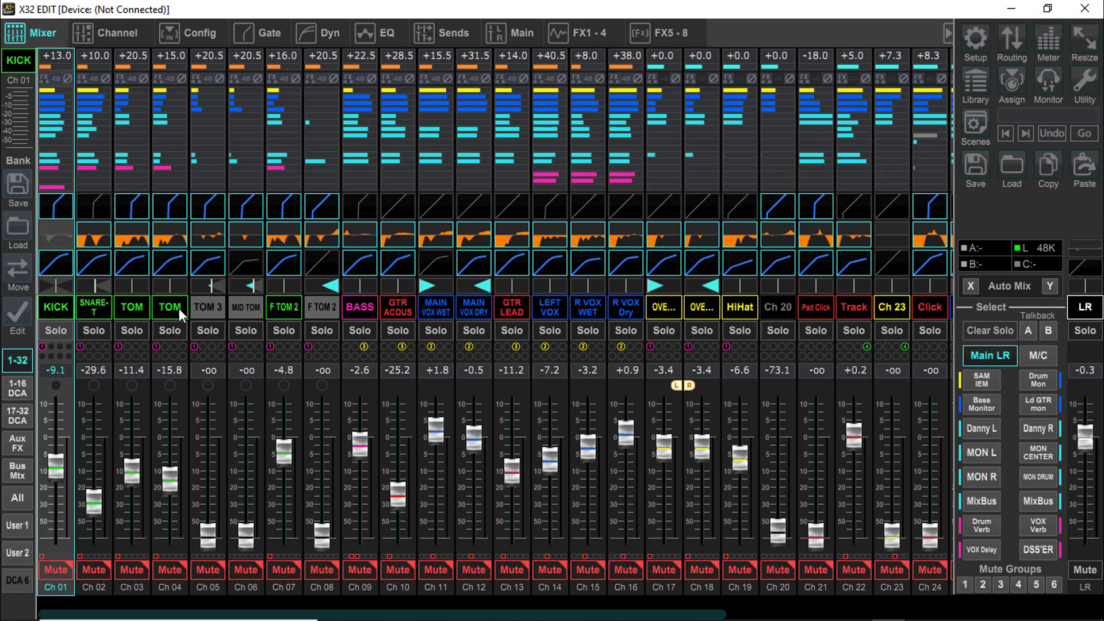
left_click(15, 394)
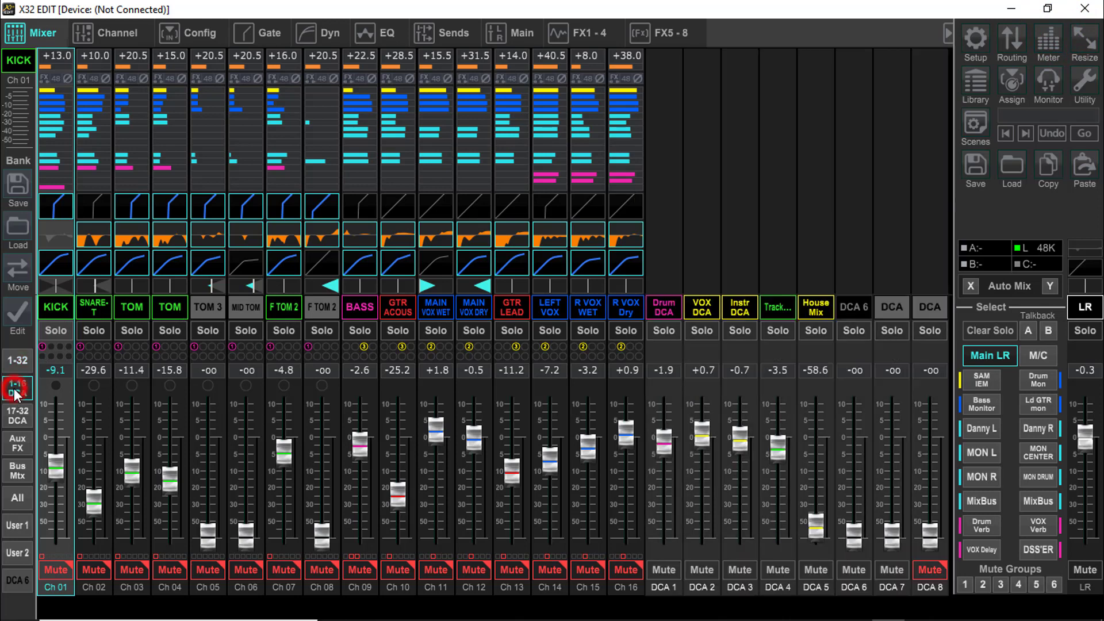
left_click(22, 420)
left_click(21, 441)
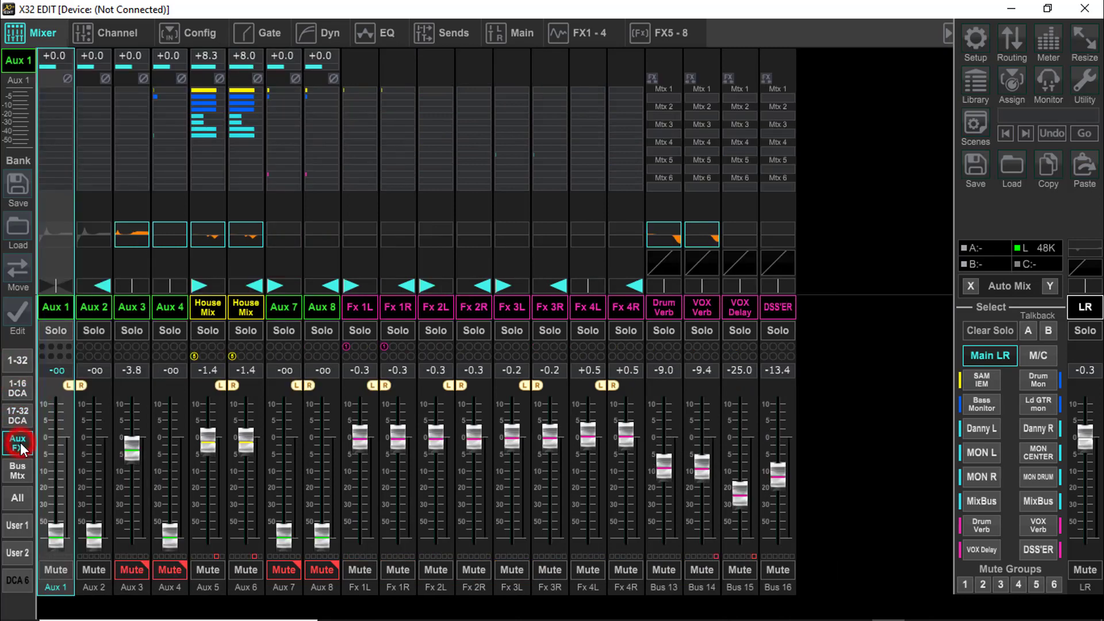
Return to the 17-32 DCA bank, reinitialize it to its default channel selection and close the bank editor.
left_click(19, 422)
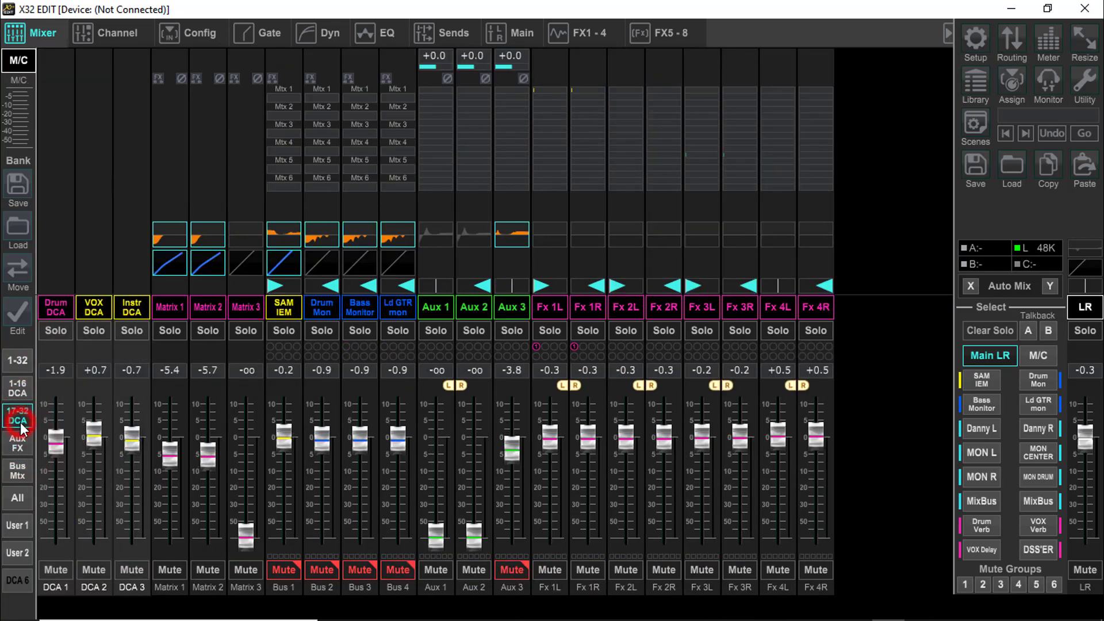
left_click(18, 311)
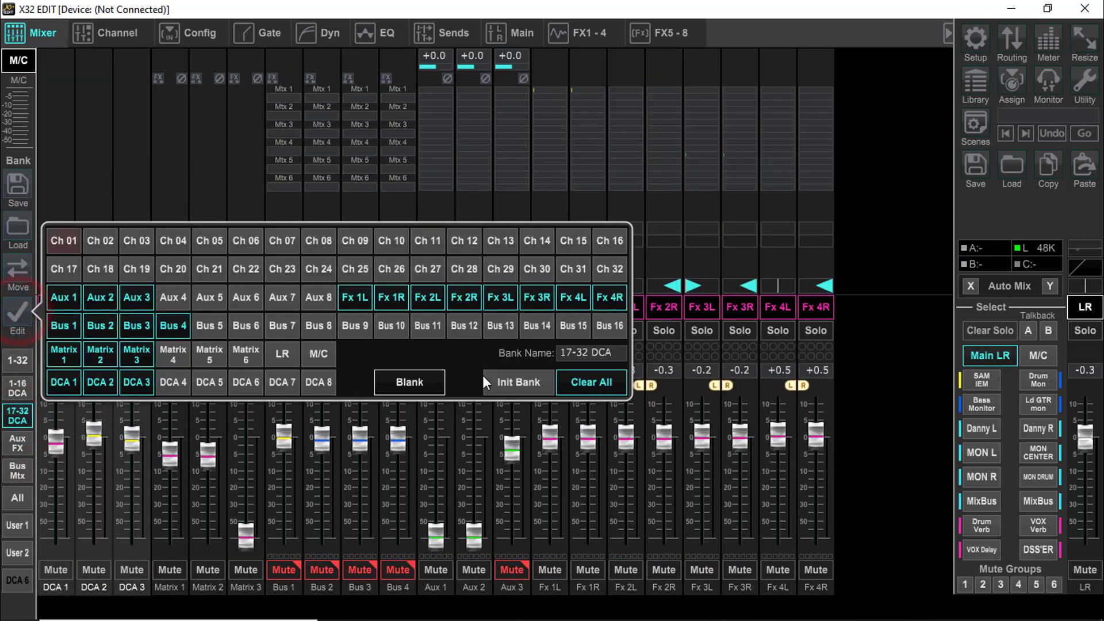
left_click(509, 386)
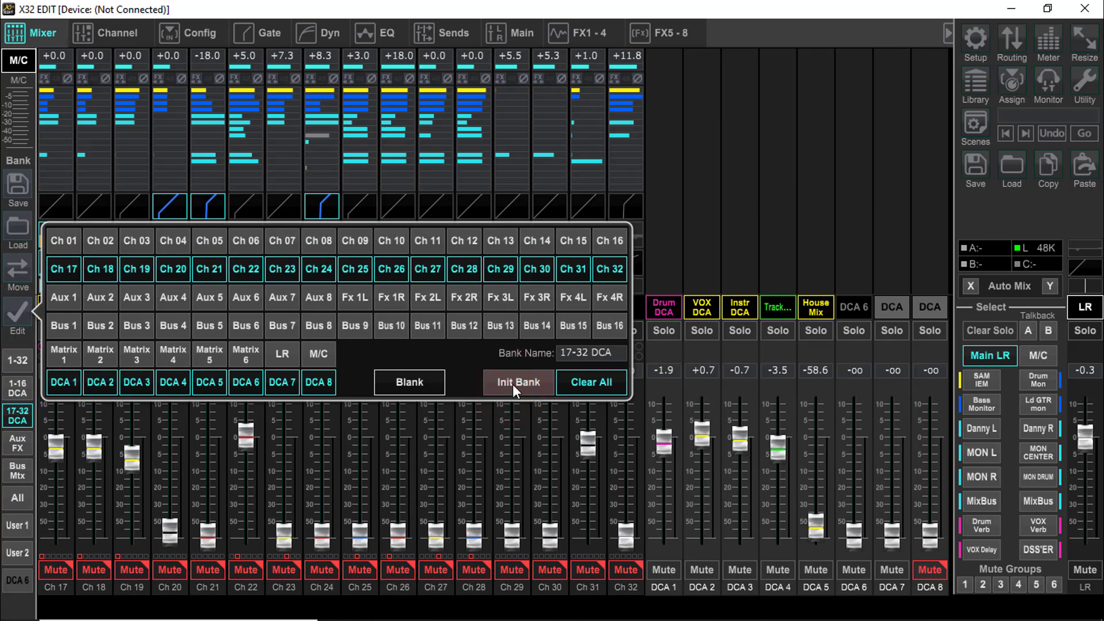
left_click(23, 312)
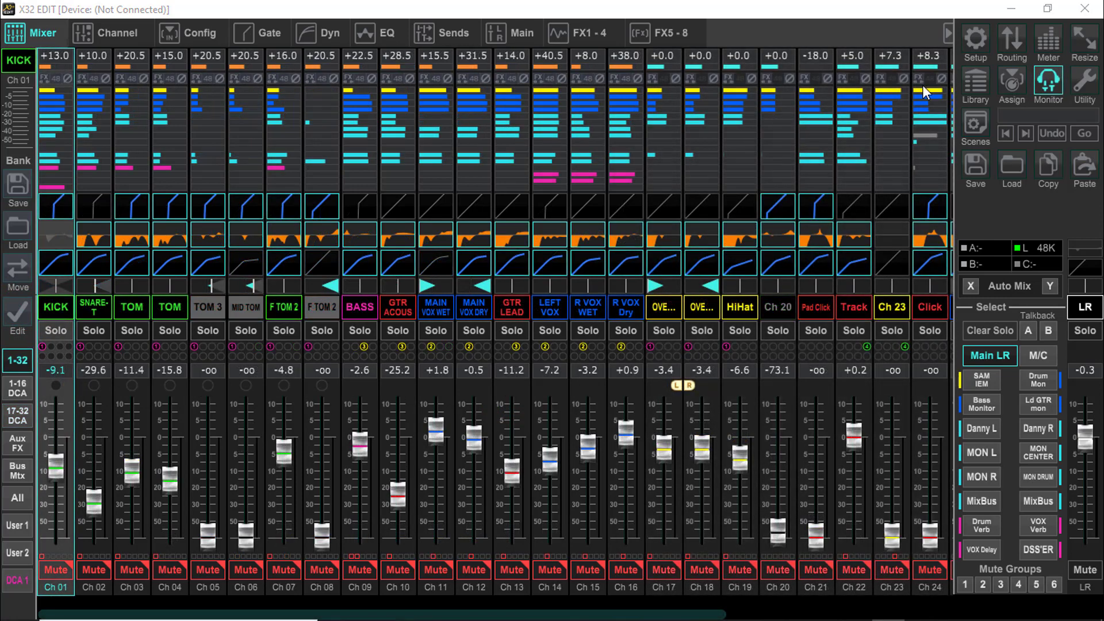
Collapse the side control section and view the User 1 and User 2 banks.
left_click(948, 34)
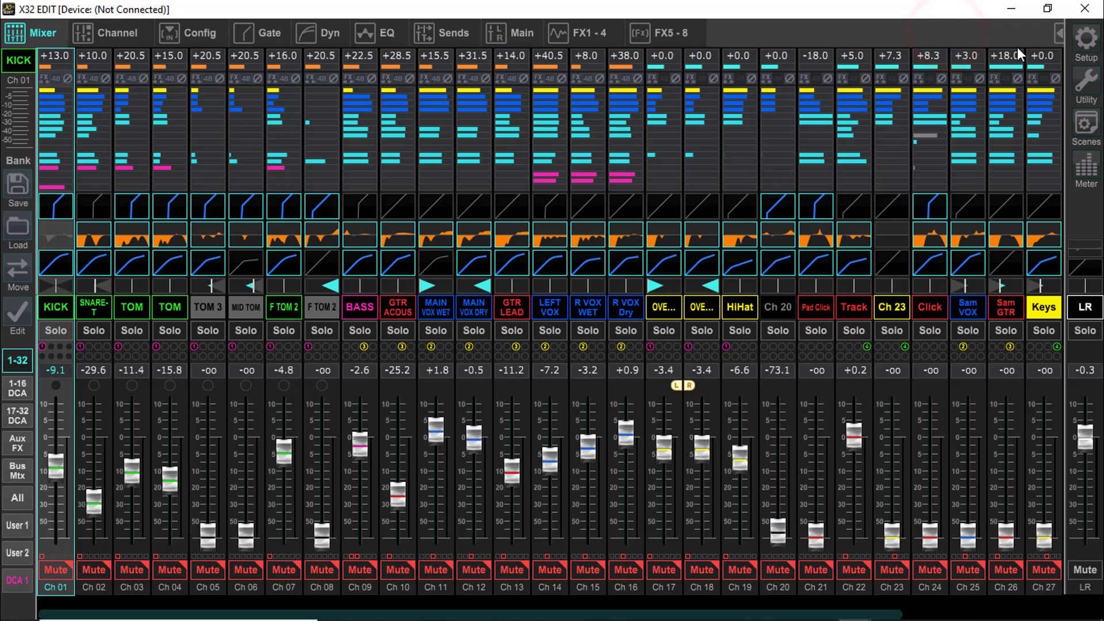
left_click(27, 524)
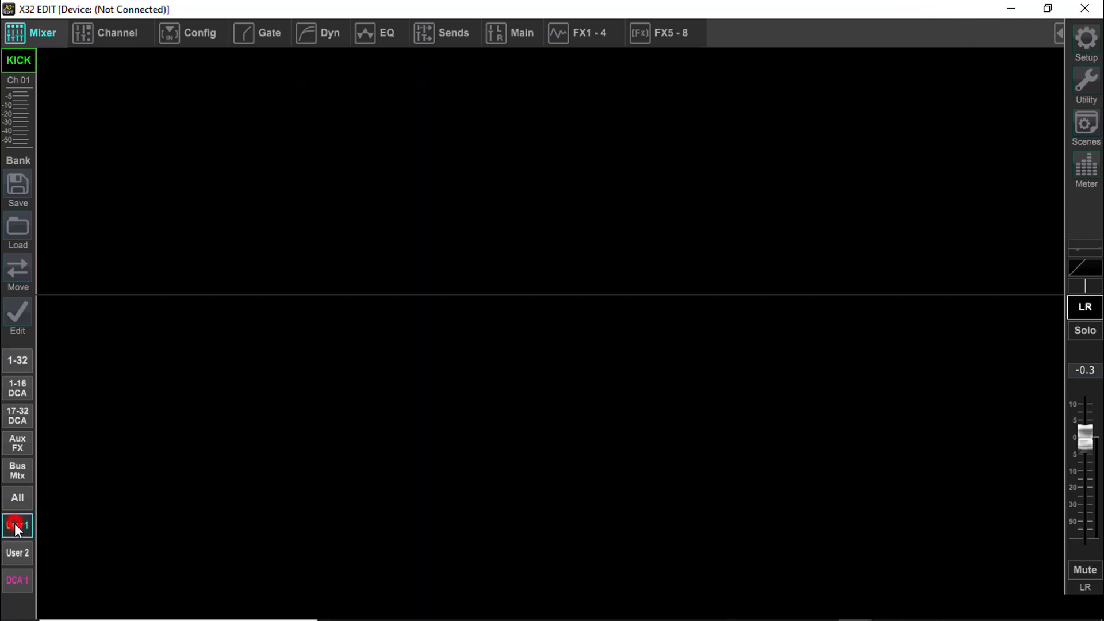
left_click(15, 556)
Edit the User 1 bank and add Matrix 1 through Matrix 6, LR and M/C to it.
left_click(15, 526)
left_click(11, 316)
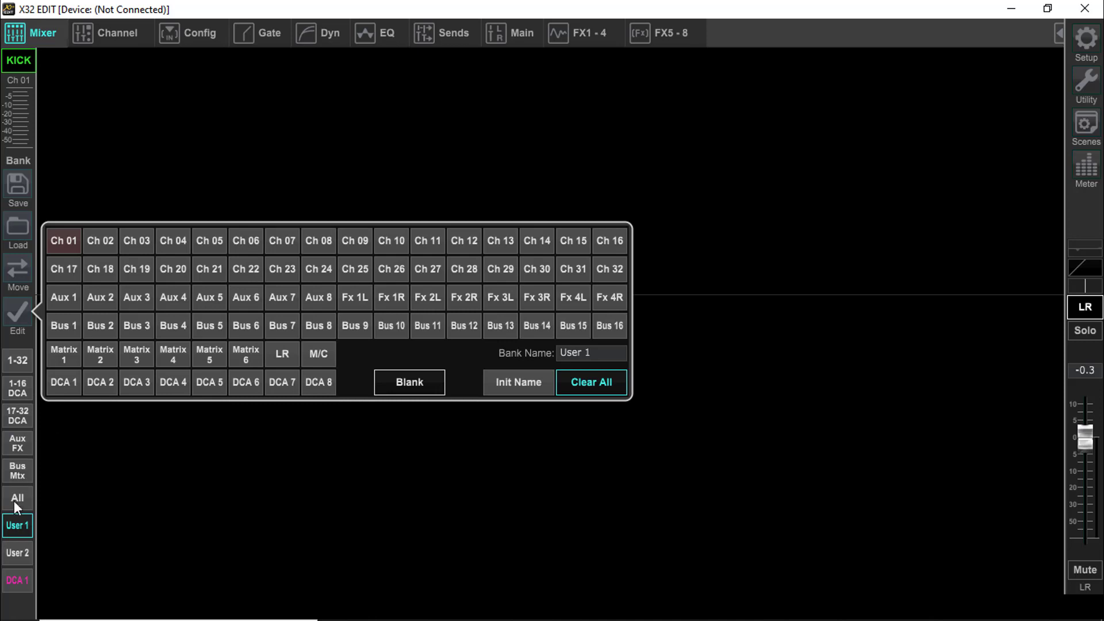
left_click(61, 353)
left_click(100, 354)
left_click(133, 352)
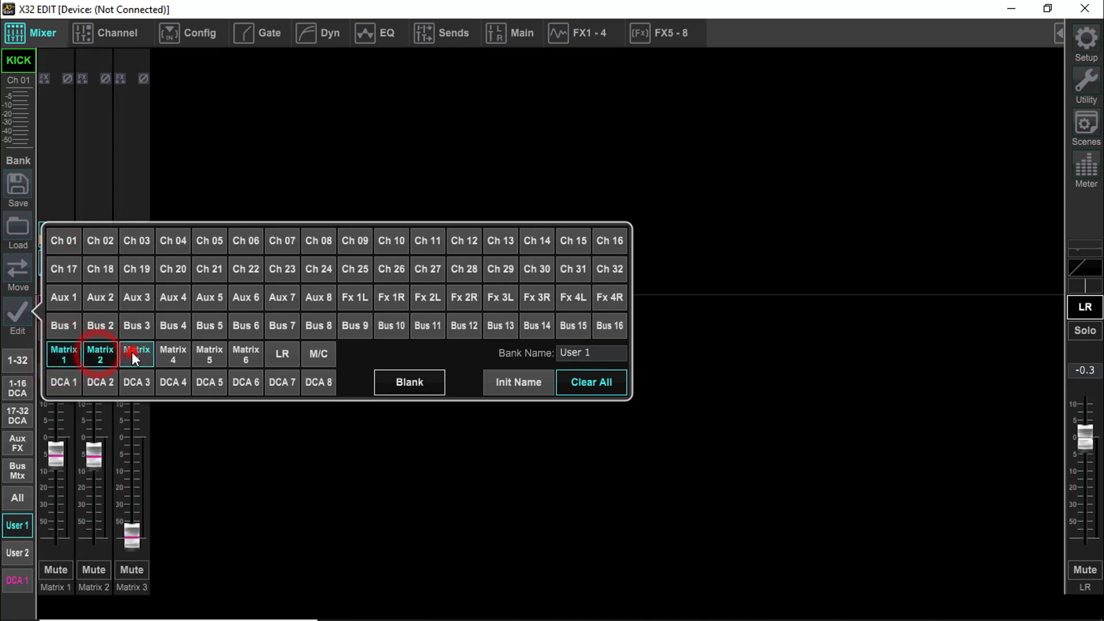
left_click(174, 352)
left_click(208, 353)
left_click(245, 356)
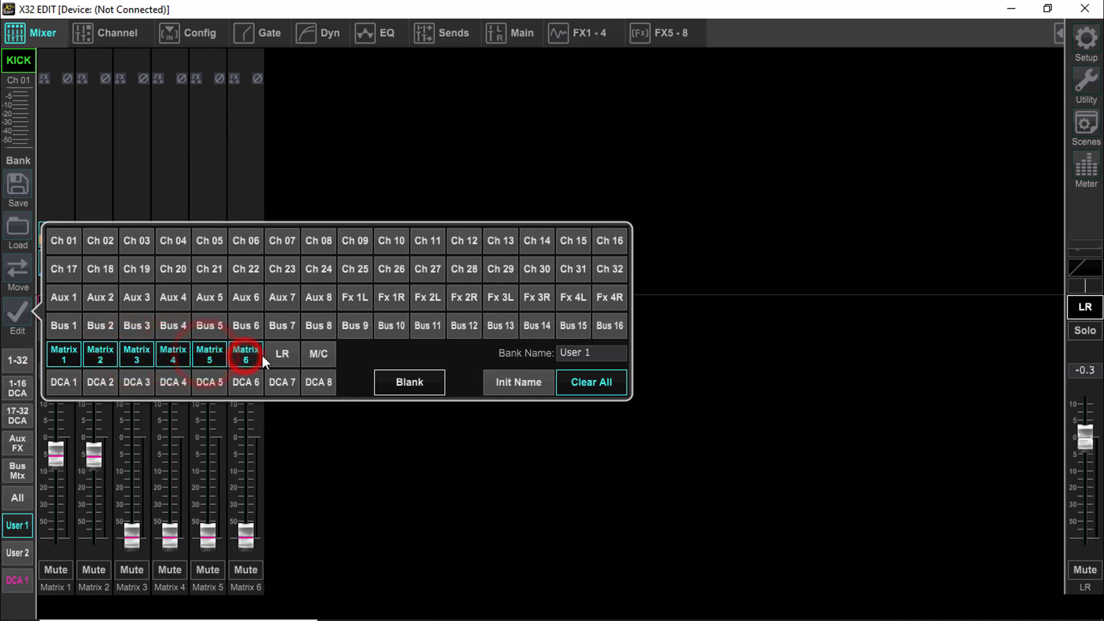
left_click(279, 354)
left_click(316, 358)
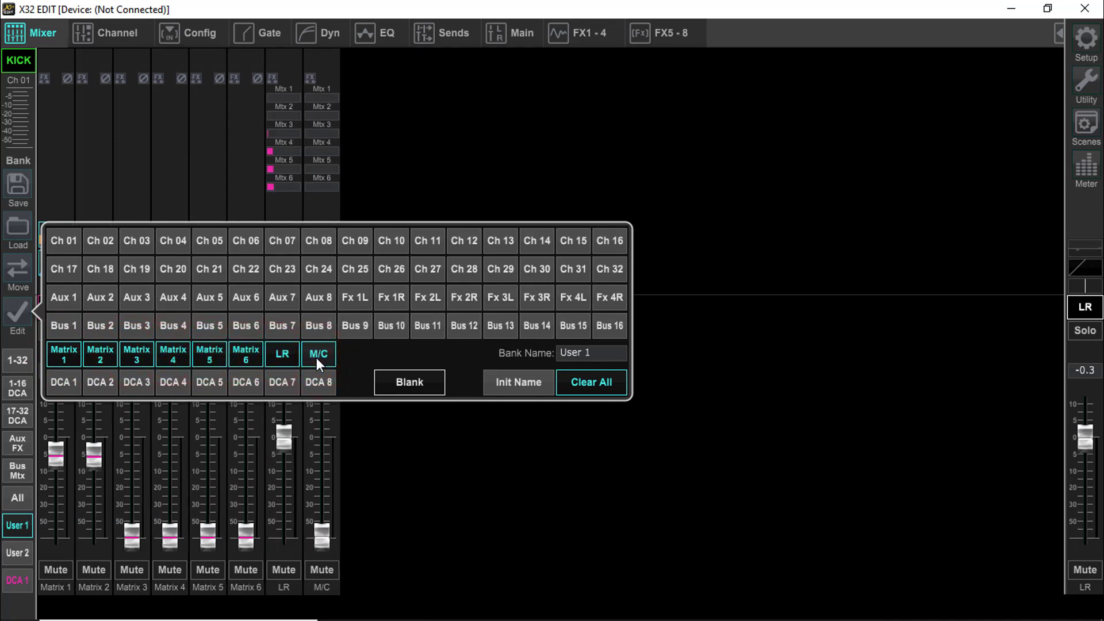
Rename the User 1 bank as "Mat and Main" and close the bank editor.
double_click(562, 353)
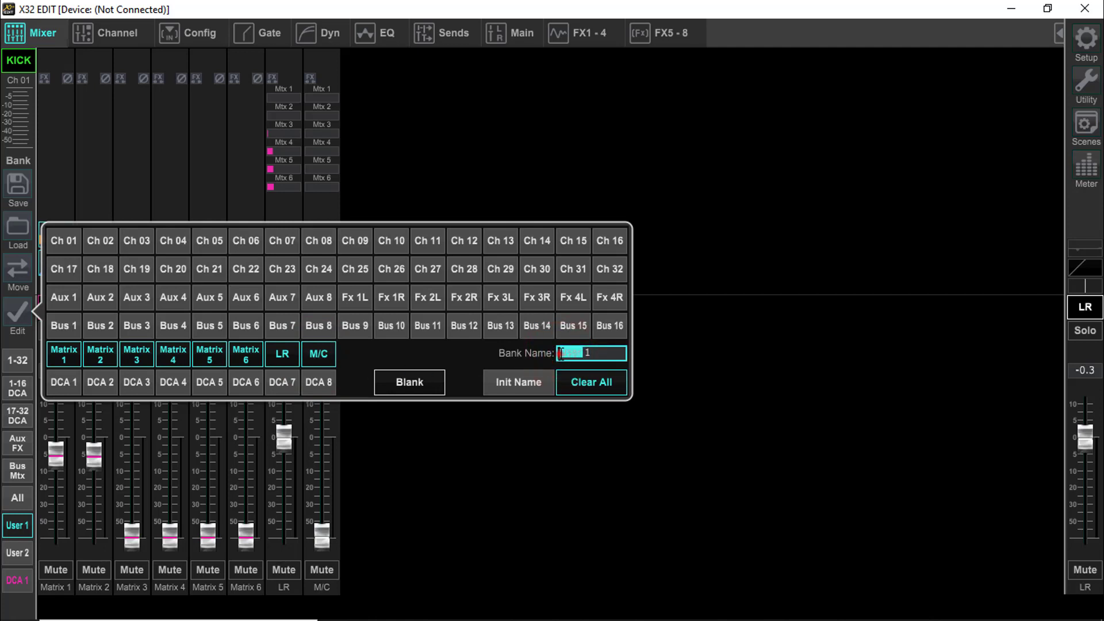
type("Mat and Main")
left_click(22, 317)
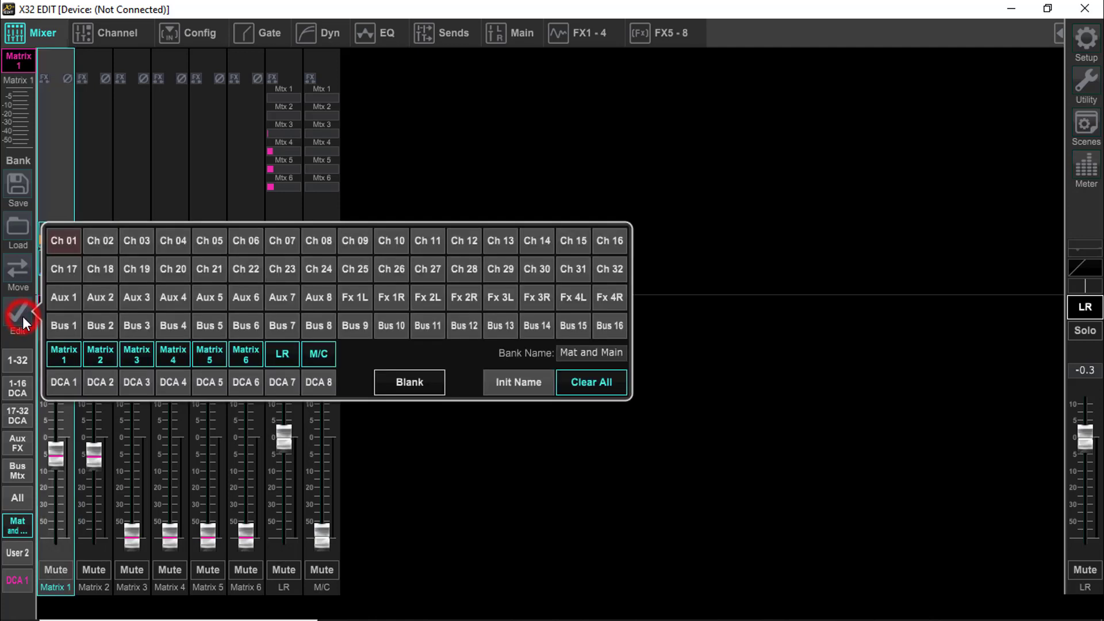
left_click(13, 529)
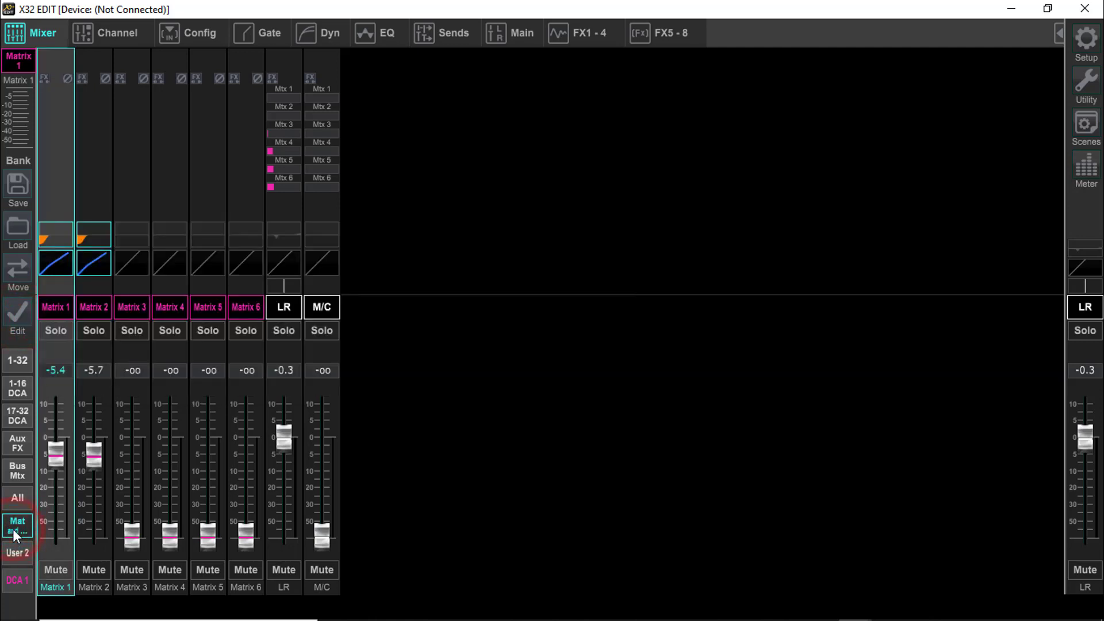
Switch between the 1-32, 1-16 DCA and Mat and Main banks to compare them, ending on 1-32.
left_click(11, 366)
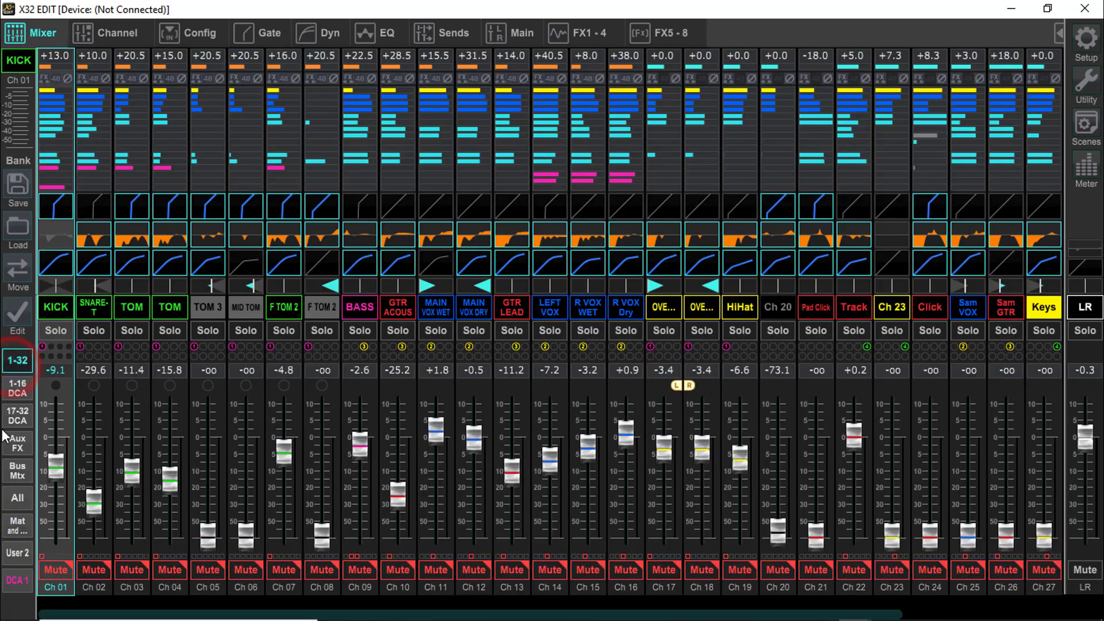
left_click(16, 388)
left_click(14, 516)
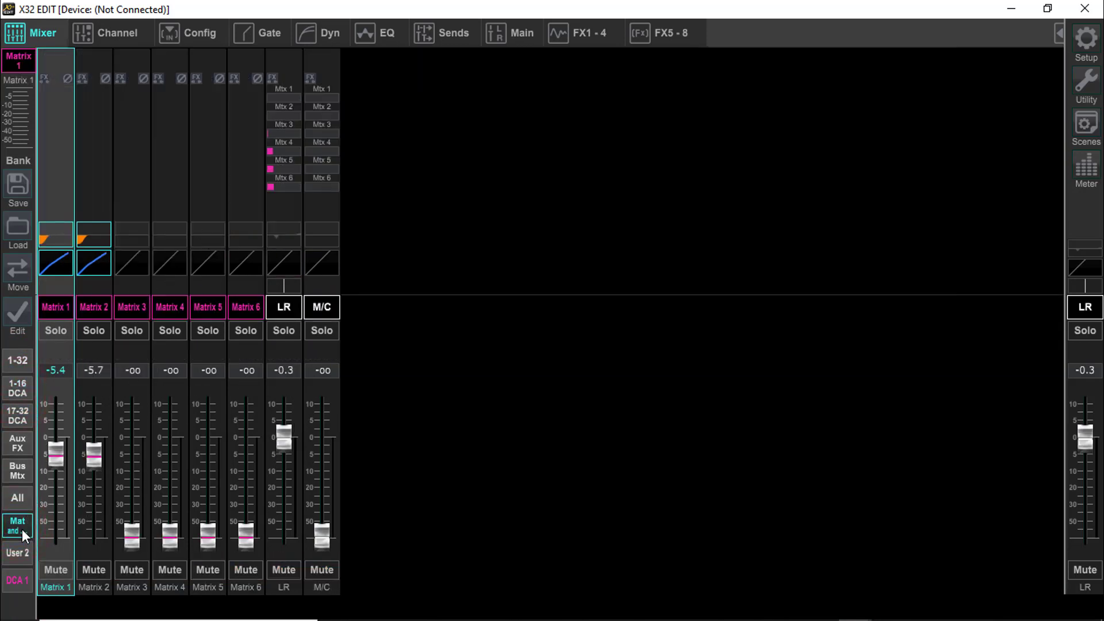
left_click(18, 362)
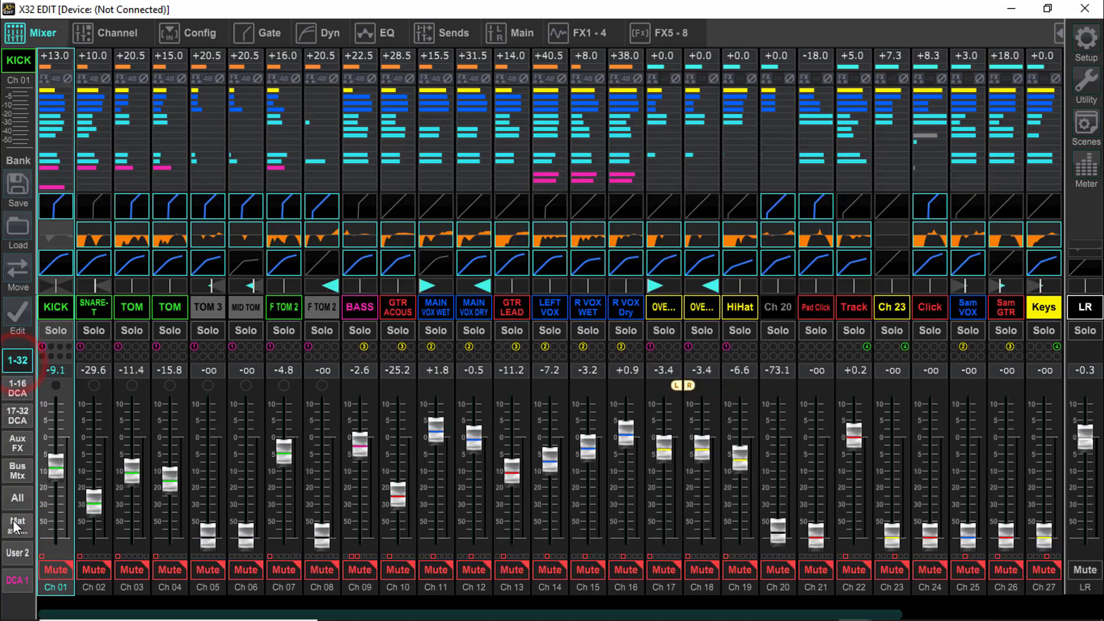